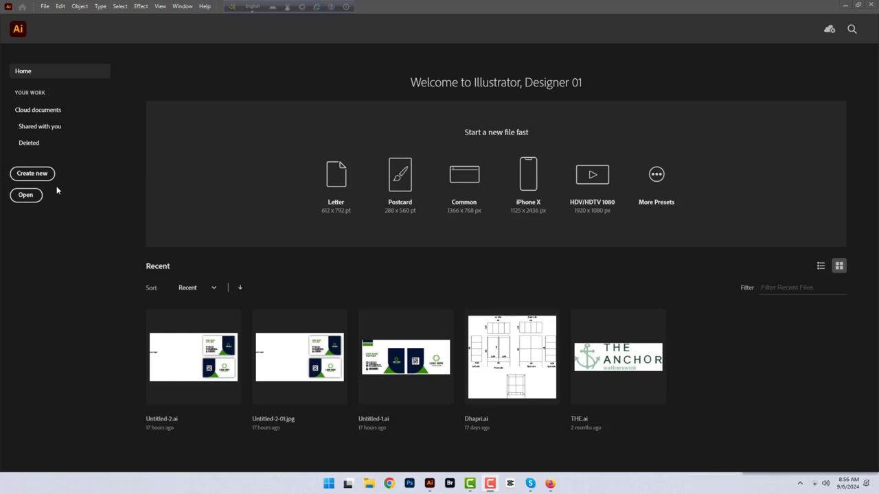
- Start a new document: 3.5 in wide, 2 in high, landscape, 2 artboards, 0.125 in bleed all round
{"action": "left_click", "coordinate": [32, 173]}
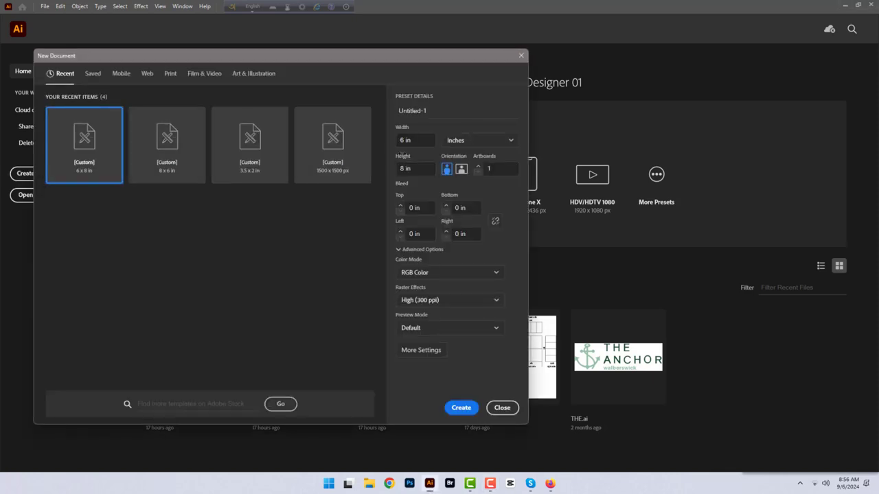
{"action": "left_click", "coordinate": [405, 140]}
{"action": "type", "text": "3.5"}
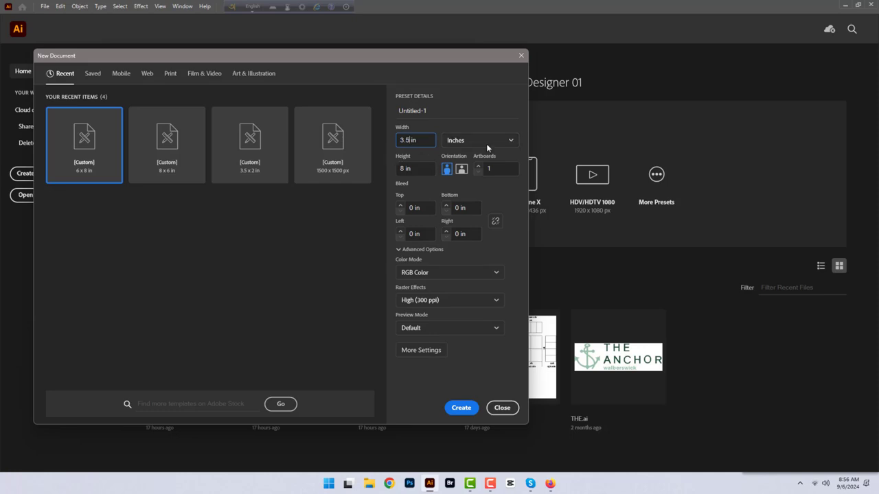
{"action": "left_click", "coordinate": [405, 168]}
{"action": "type", "text": "2"}
{"action": "left_click", "coordinate": [462, 172]}
{"action": "left_click", "coordinate": [479, 167]}
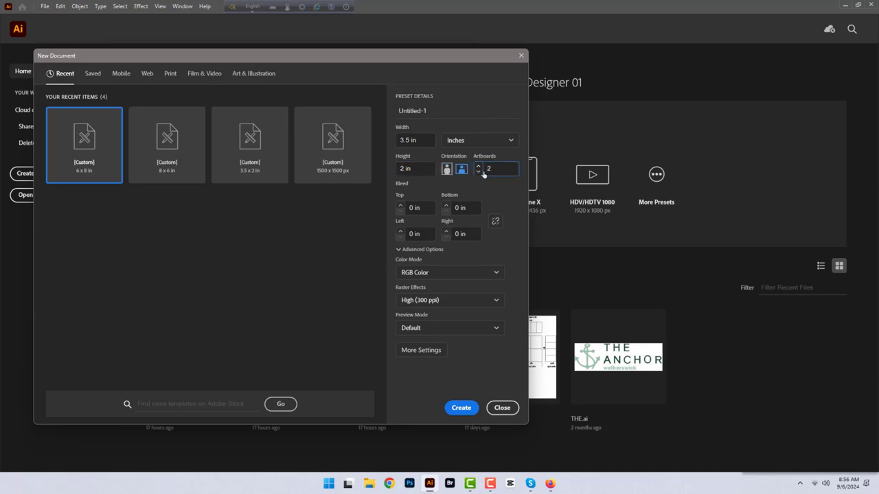
{"action": "left_click", "coordinate": [412, 208]}
{"action": "key", "text": "BackSpace"}
{"action": "type", "text": ".125"}
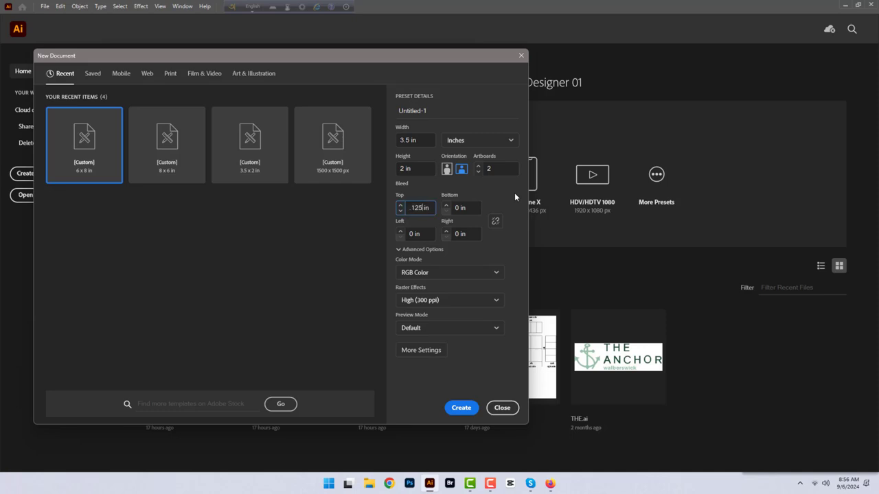
{"action": "left_click", "coordinate": [496, 221]}
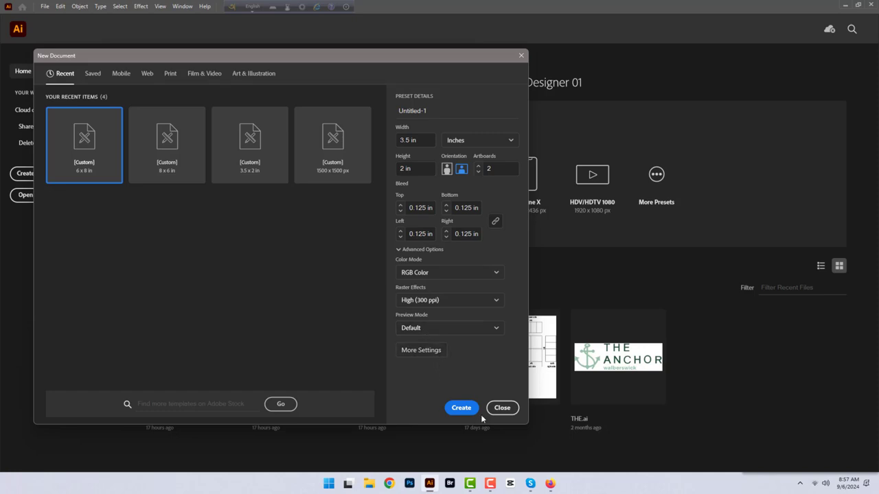
- Create the two-artboard document and reset the workspace to Essentials Classic
{"action": "left_click", "coordinate": [464, 410]}
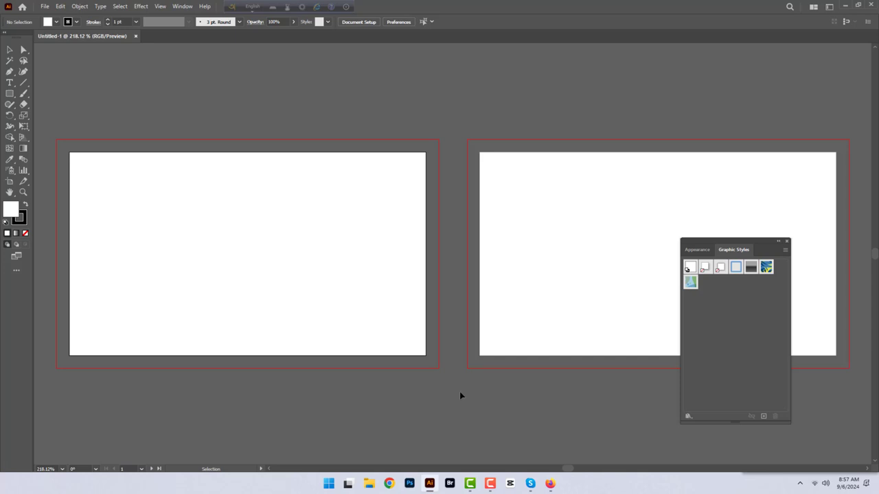
{"action": "left_click", "coordinate": [182, 6]}
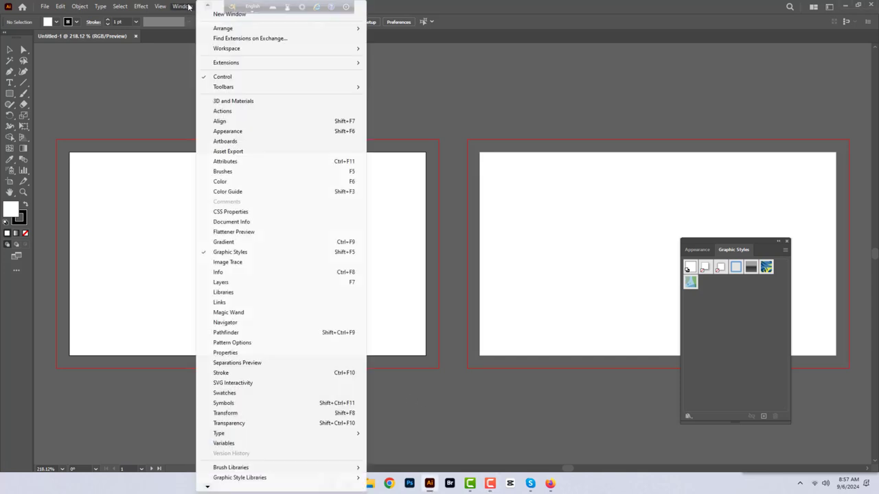
{"action": "mouse_move", "coordinate": [227, 48]}
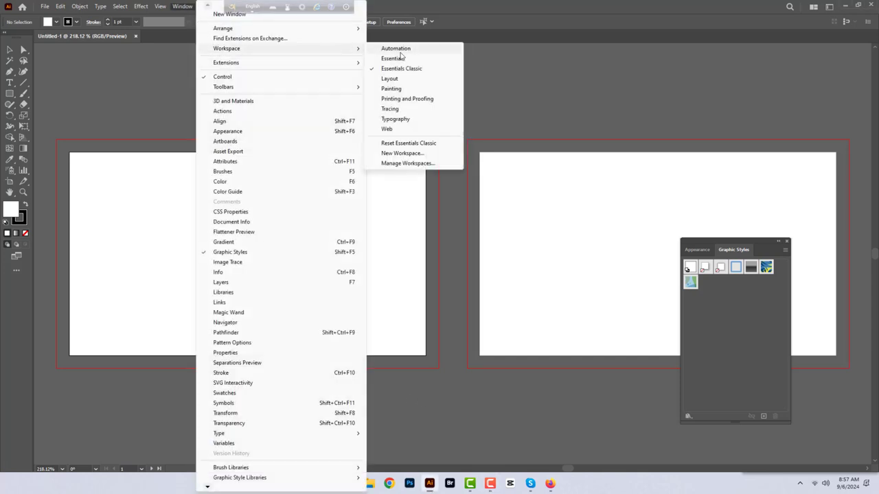
{"action": "left_click", "coordinate": [392, 143]}
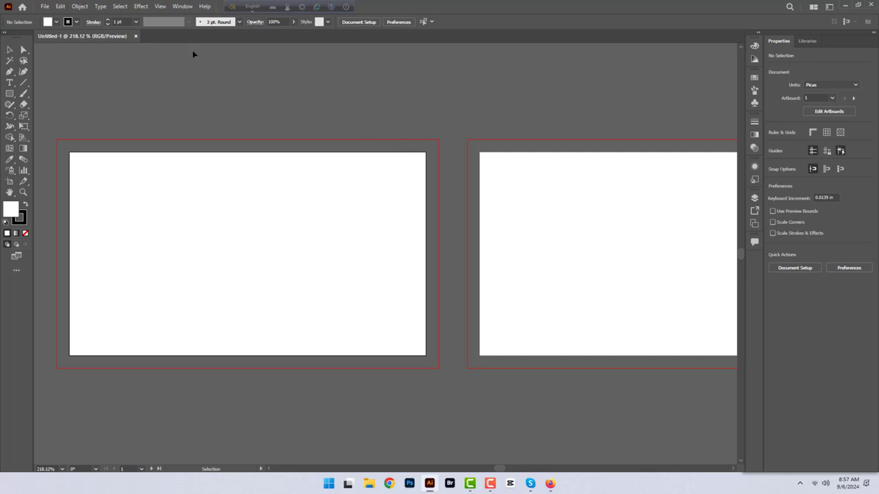
{"action": "left_click", "coordinate": [10, 94]}
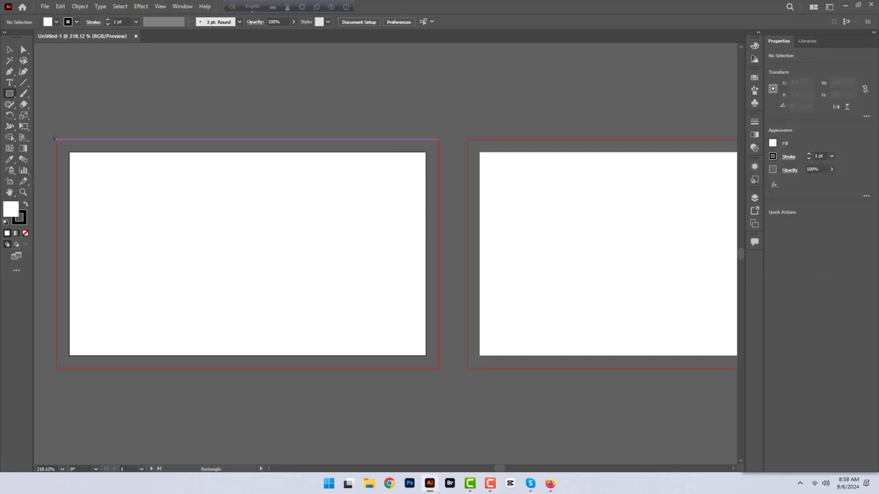
- Draw a rectangle covering the left card's bleed area with no stroke
{"action": "mouse_move", "coordinate": [57, 139]}
{"action": "left_mouse_down"}
{"action": "mouse_move", "coordinate": [353, 328]}
{"action": "mouse_move", "coordinate": [438, 367]}
{"action": "left_mouse_up"}
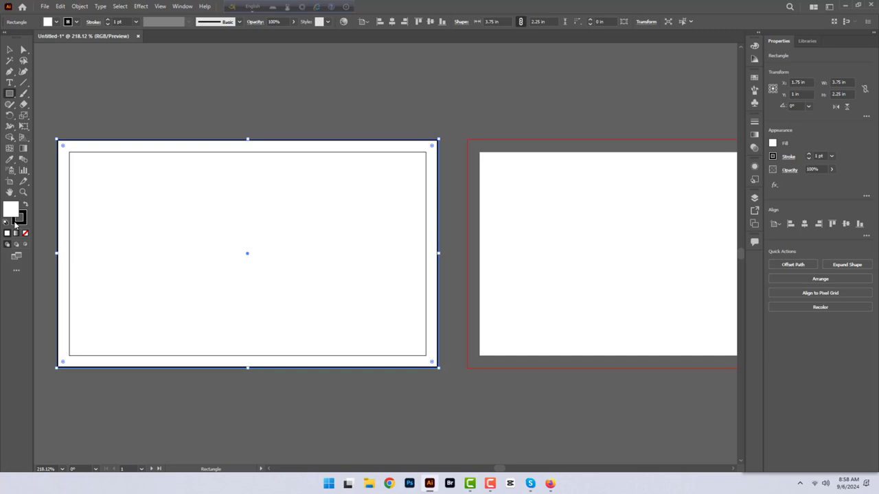
{"action": "left_click", "coordinate": [15, 224]}
{"action": "left_click", "coordinate": [25, 233]}
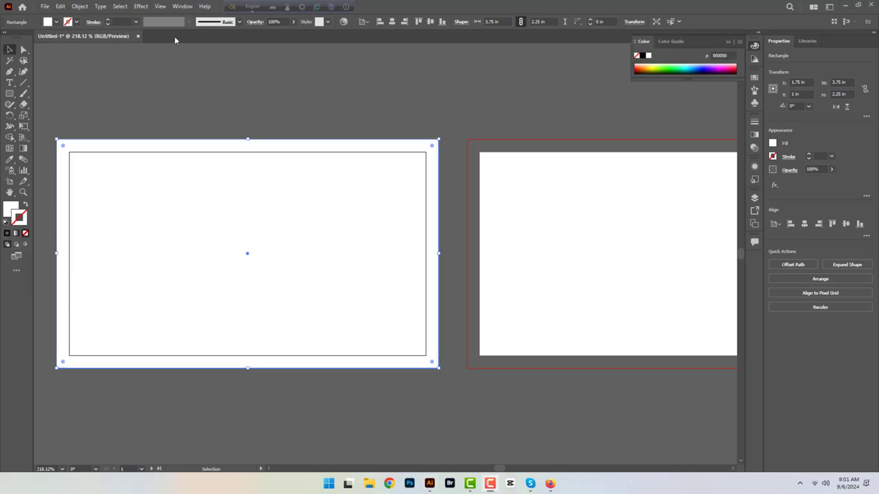
- Offset the rectangle −0.25 in inward and turn the inset copy into a safe-area guide
{"action": "left_click", "coordinate": [80, 6]}
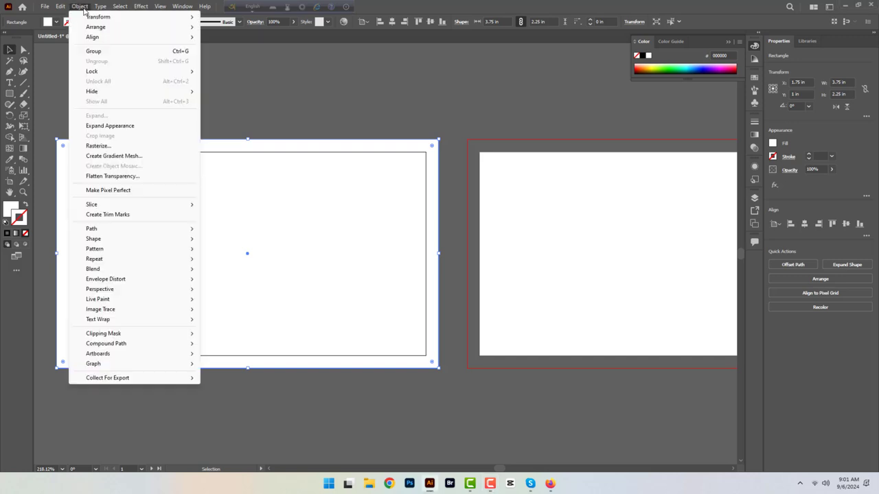
{"action": "mouse_move", "coordinate": [91, 229]}
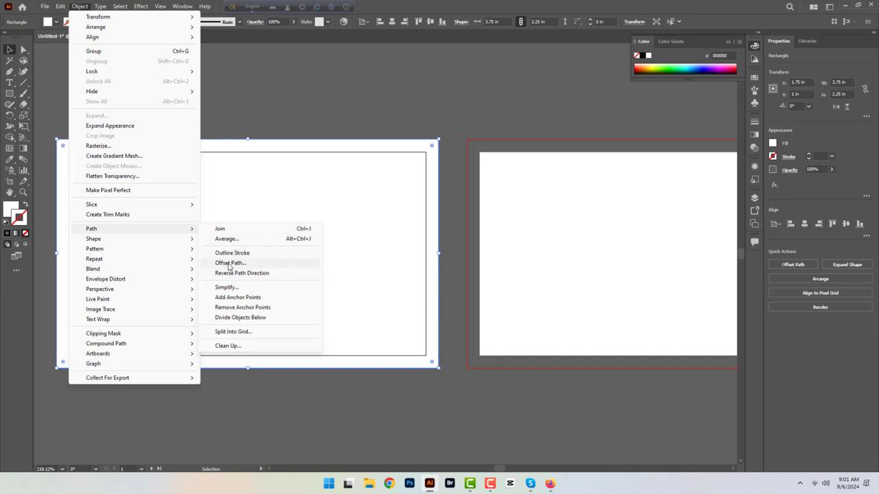
{"action": "left_click", "coordinate": [230, 263]}
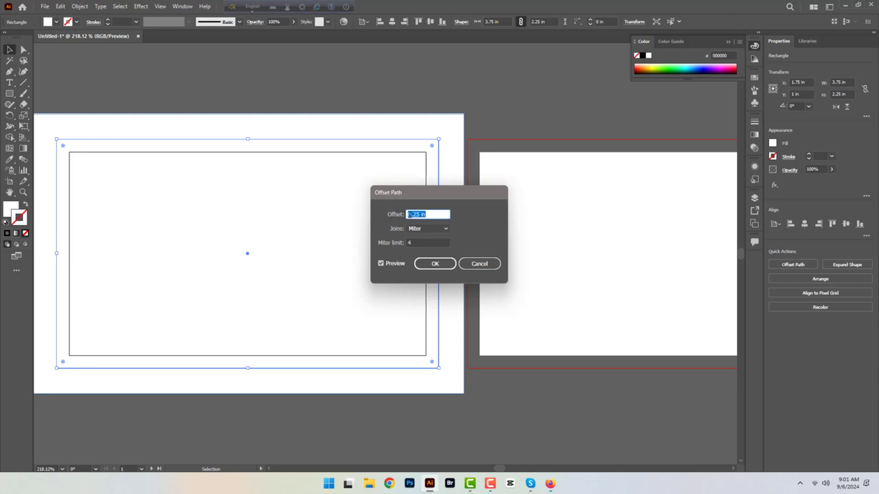
{"action": "left_click", "coordinate": [409, 214]}
{"action": "type", "text": "-"}
{"action": "left_click", "coordinate": [427, 264]}
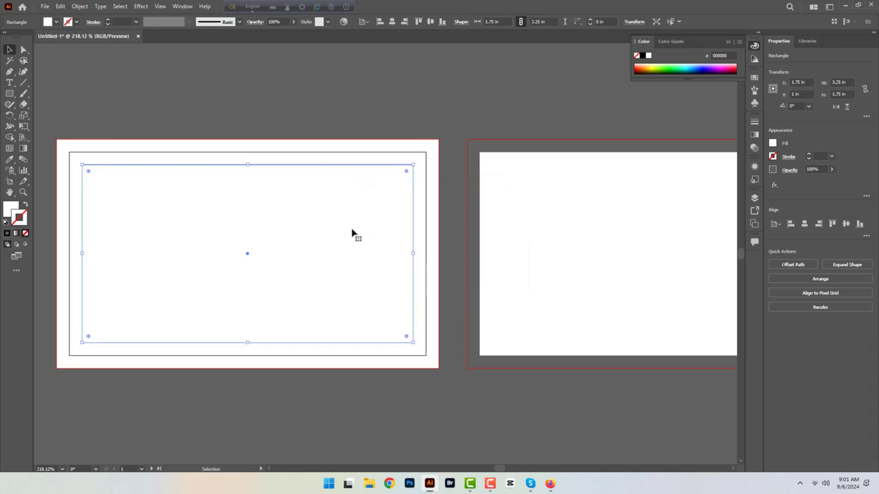
{"action": "right_click", "coordinate": [325, 212]}
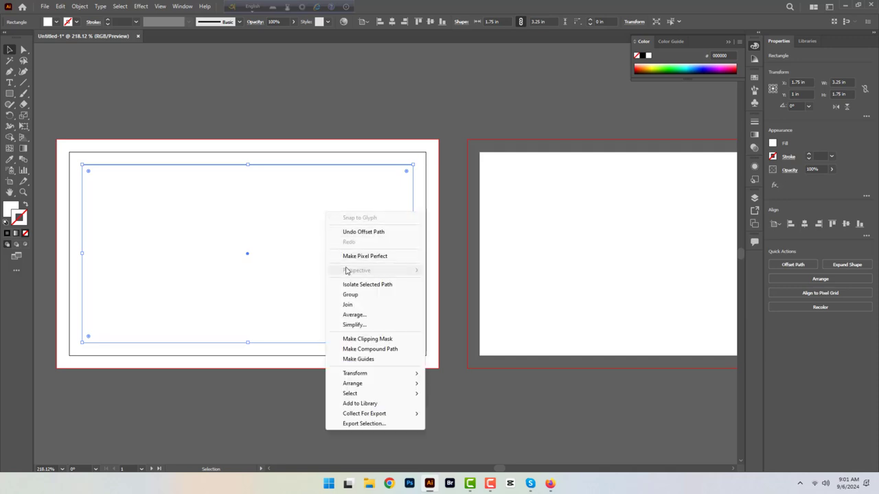
{"action": "left_click", "coordinate": [359, 359]}
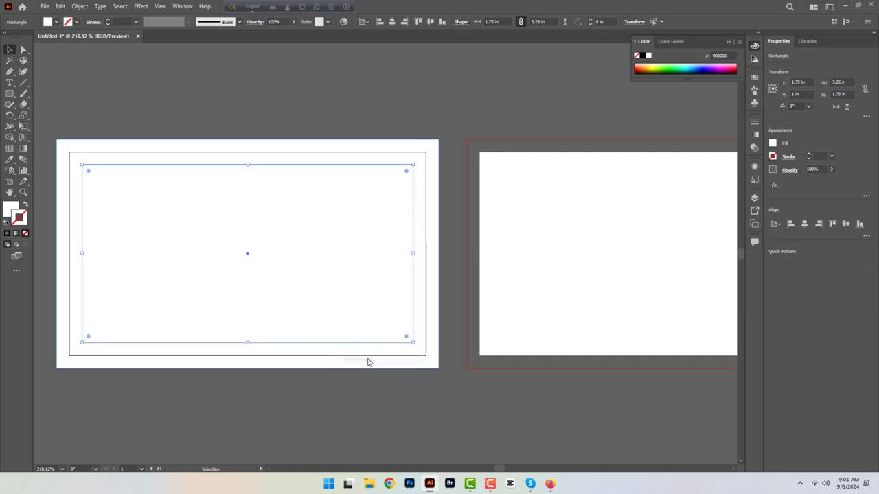
{"action": "left_click", "coordinate": [334, 123]}
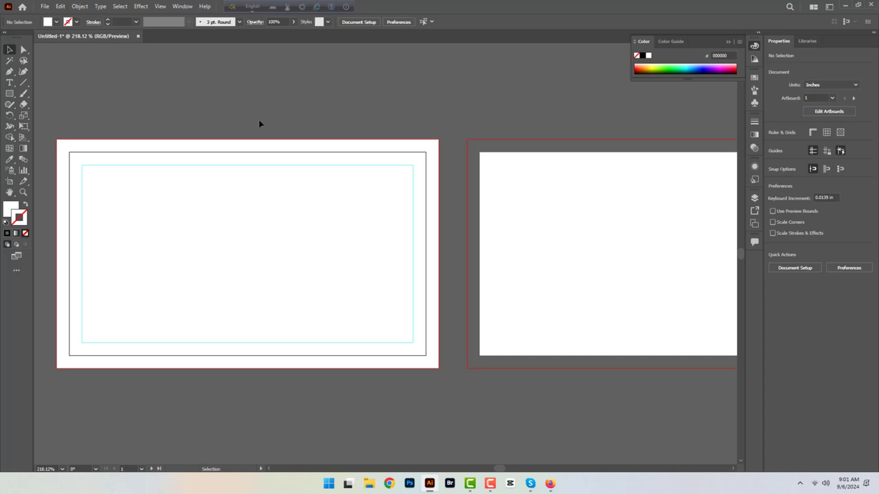
- Copy the bleed rectangle and guide onto the right card, then lock both cards' frames
{"action": "left_click_drag", "start_coordinate": [259, 165], "coordinate": [435, 316]}
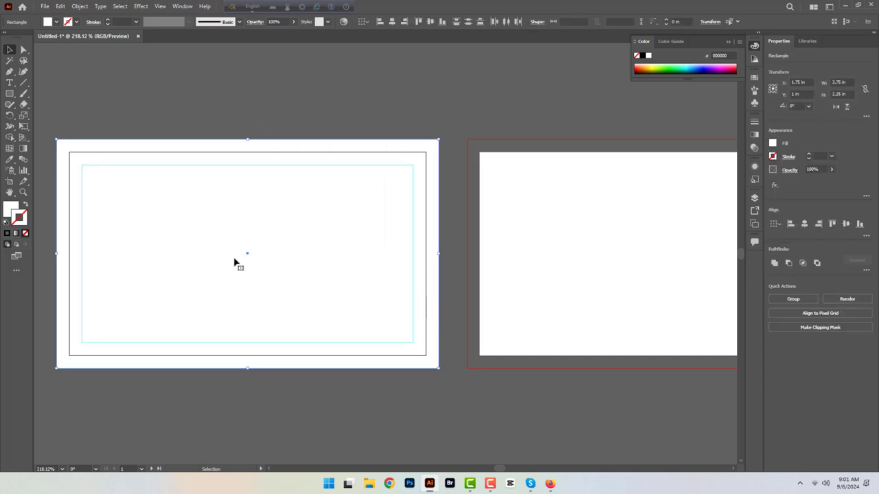
{"action": "left_click_drag", "start_coordinate": [234, 263], "coordinate": [645, 263]}
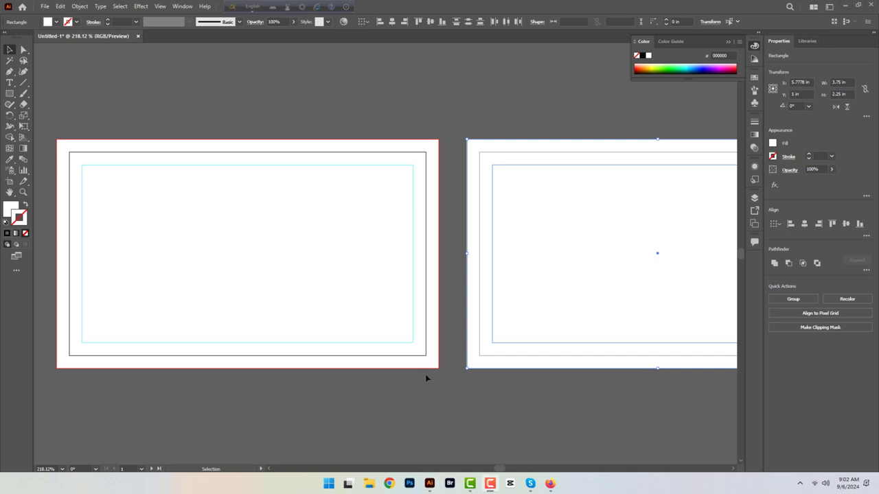
{"action": "scroll", "coordinate": [471, 353], "scroll_direction": "down", "scroll_amount": 1}
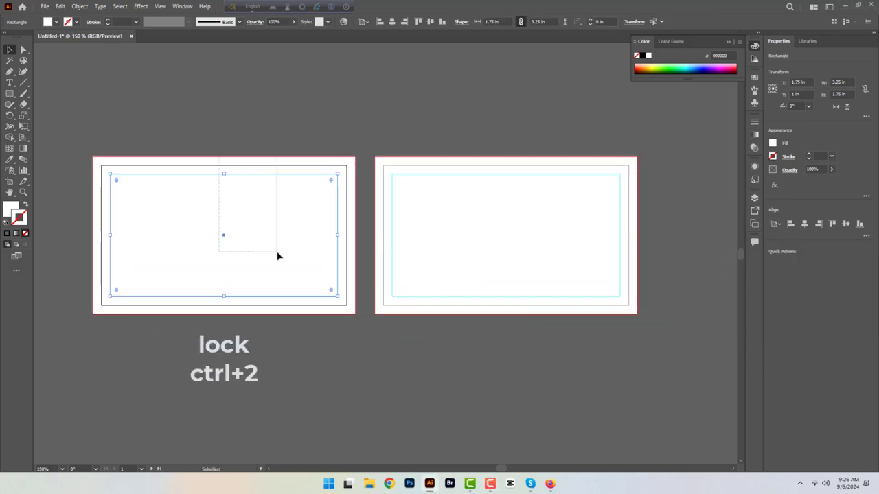
{"action": "left_click", "coordinate": [336, 214], "text": "shift"}
{"action": "left_click_drag", "start_coordinate": [439, 171], "coordinate": [543, 257]}
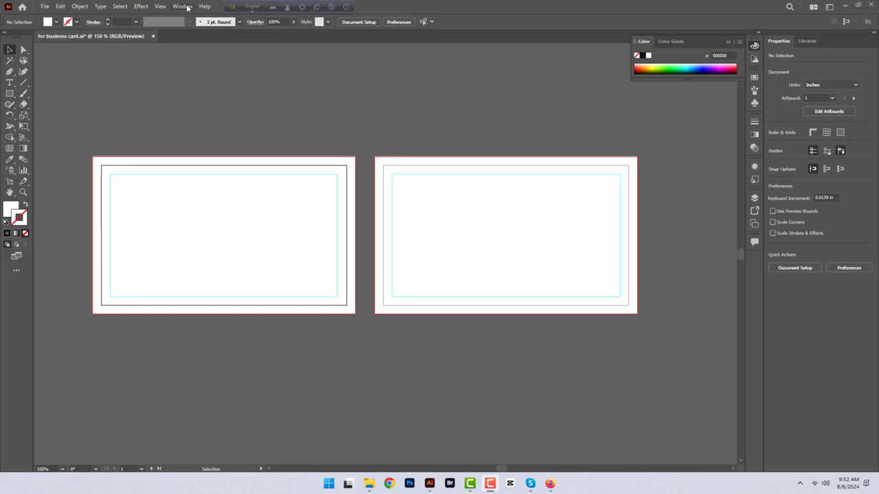
- Place house, globe, phone and envelope icons from the Web Icons symbol library onto the left card
{"action": "left_click", "coordinate": [182, 6]}
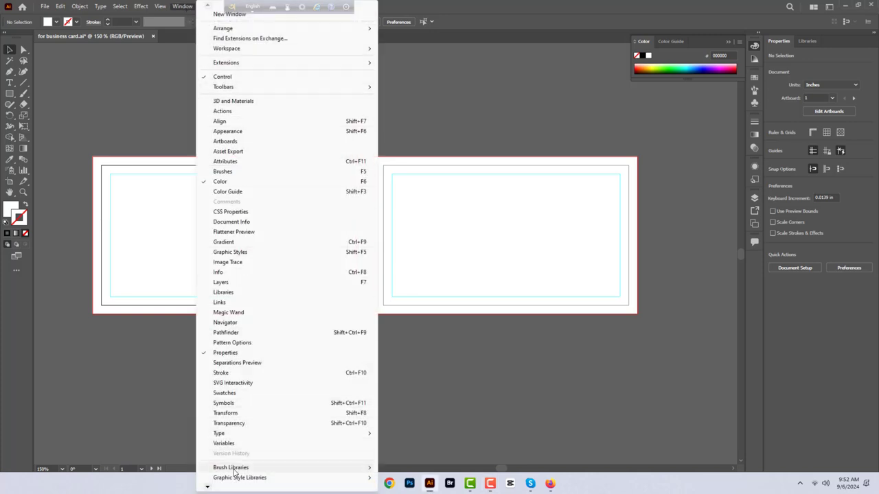
{"action": "scroll", "coordinate": [206, 468], "scroll_direction": "down", "scroll_amount": 1}
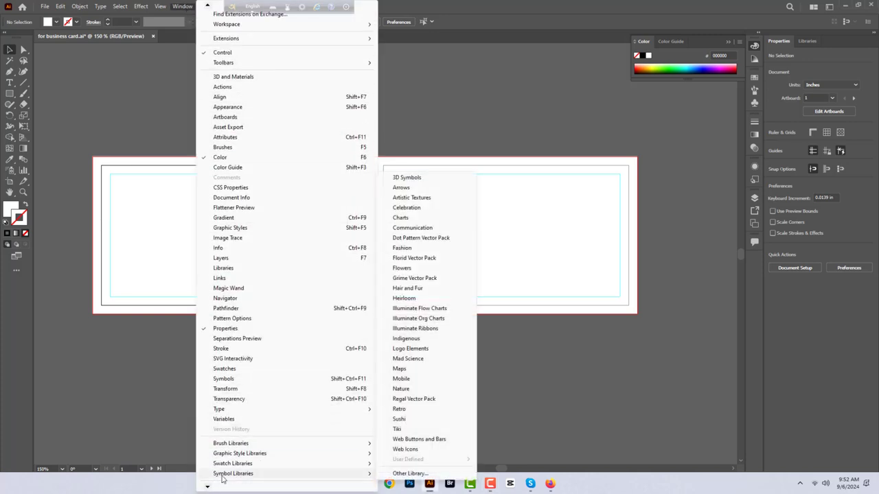
{"action": "mouse_move", "coordinate": [233, 474]}
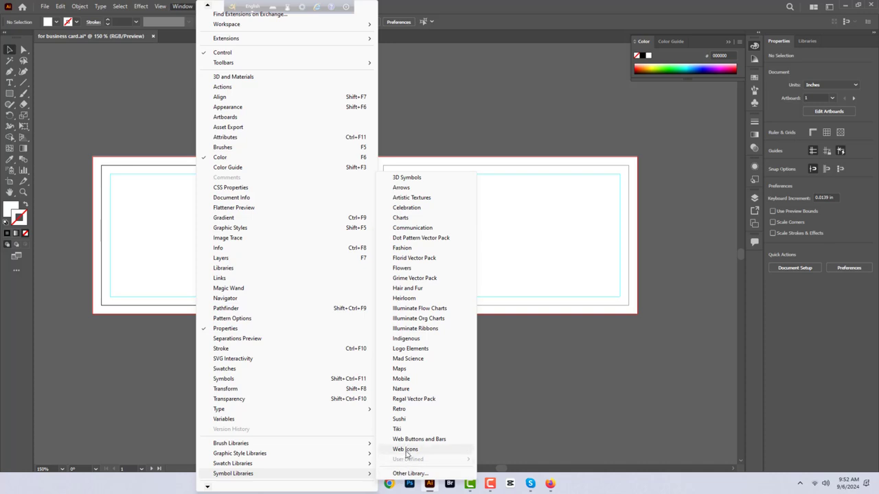
{"action": "left_click", "coordinate": [405, 450]}
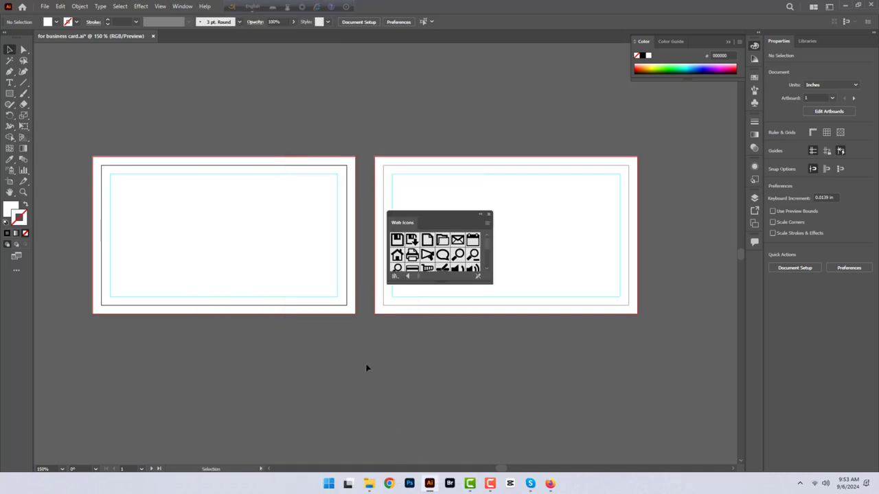
{"action": "left_click_drag", "start_coordinate": [446, 213], "coordinate": [305, 72]}
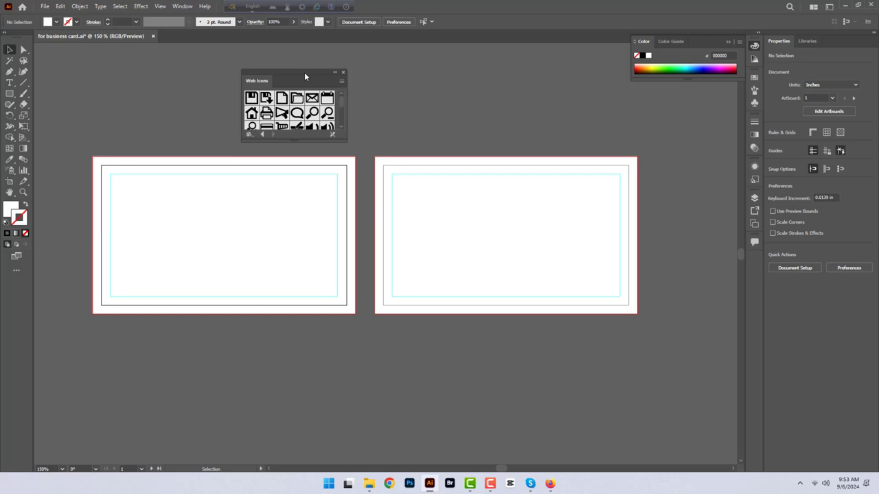
{"action": "scroll", "coordinate": [294, 231], "scroll_direction": "left", "scroll_amount": 3}
{"action": "scroll", "coordinate": [325, 224], "scroll_direction": "up", "scroll_amount": 2}
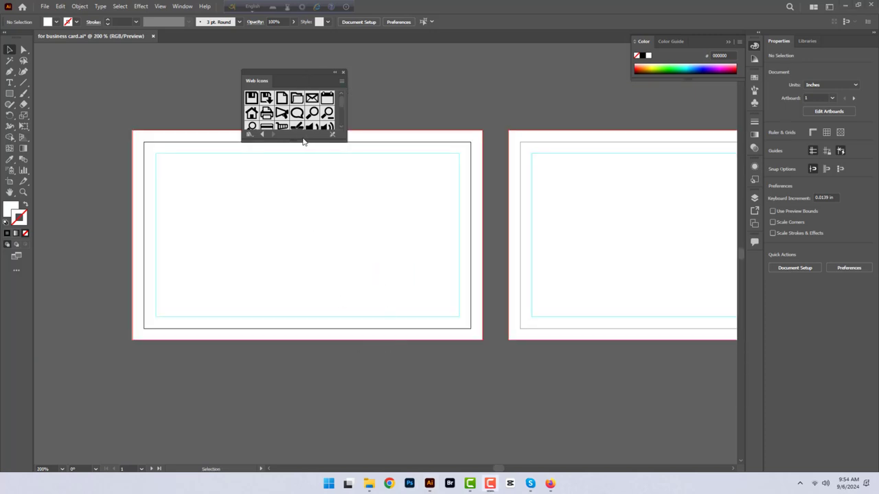
{"action": "left_click_drag", "start_coordinate": [304, 140], "coordinate": [308, 253]}
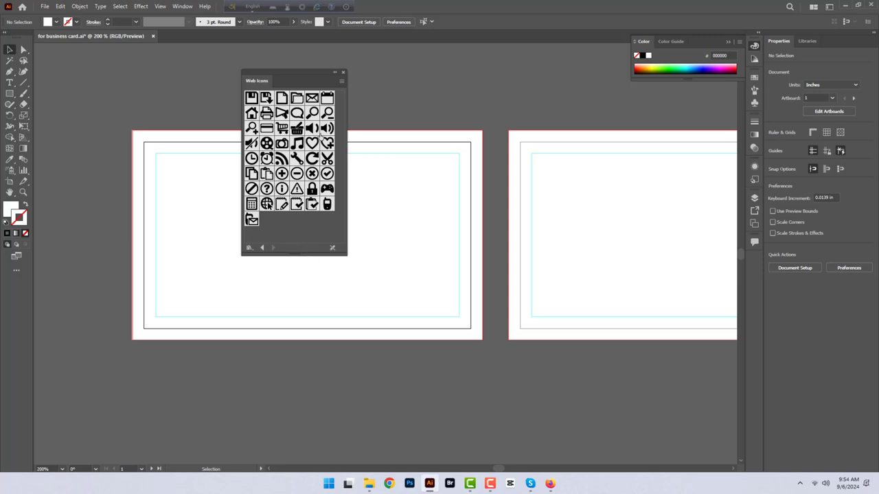
{"action": "left_click_drag", "start_coordinate": [251, 113], "coordinate": [368, 201]}
{"action": "left_click_drag", "start_coordinate": [266, 204], "coordinate": [429, 278]}
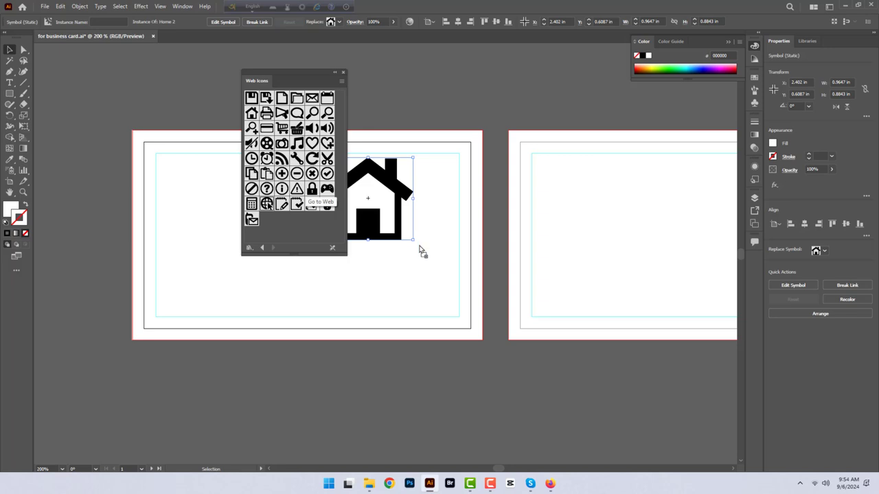
{"action": "left_click_drag", "start_coordinate": [327, 204], "coordinate": [328, 293]}
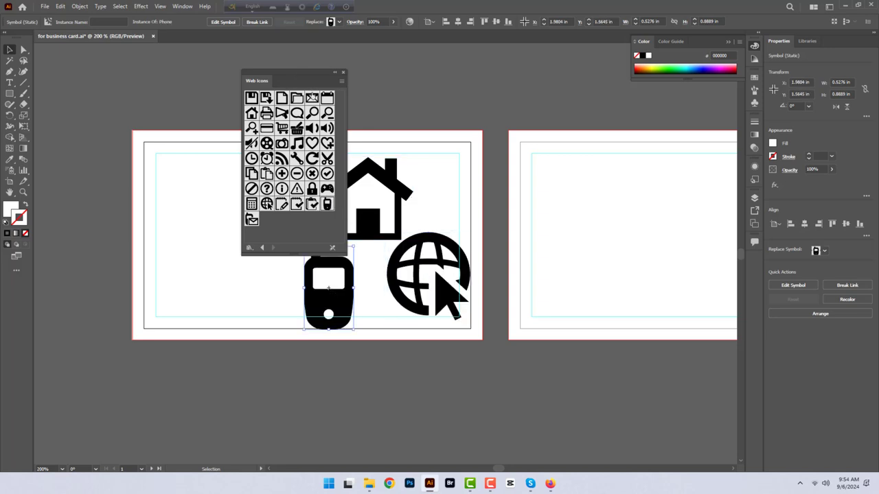
{"action": "left_click_drag", "start_coordinate": [311, 97], "coordinate": [448, 174]}
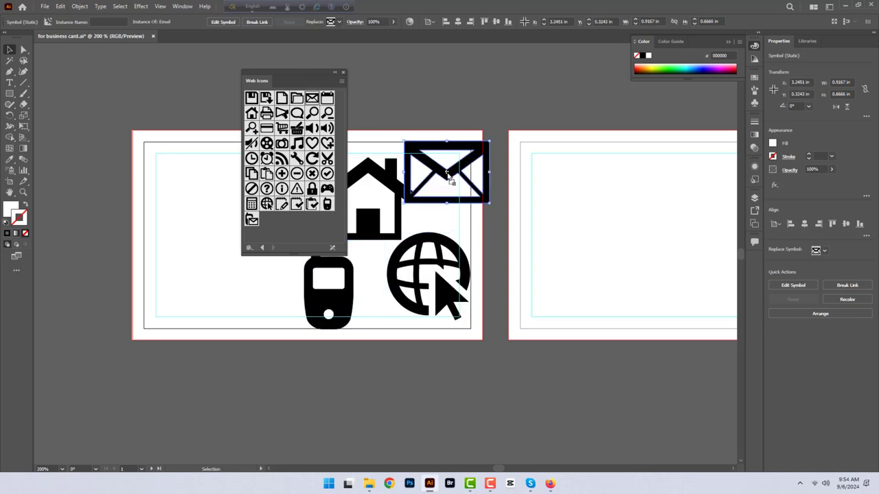
{"action": "left_click", "coordinate": [343, 72]}
- Delete the envelope icon and centre the house, globe and phone icons on one vertical axis
{"action": "mouse_move", "coordinate": [304, 330]}
{"action": "left_mouse_down"}
{"action": "mouse_move", "coordinate": [487, 142]}
{"action": "mouse_move", "coordinate": [428, 219]}
{"action": "mouse_move", "coordinate": [221, 245]}
{"action": "mouse_move", "coordinate": [242, 229]}
{"action": "mouse_move", "coordinate": [201, 223]}
{"action": "mouse_move", "coordinate": [198, 267]}
{"action": "mouse_move", "coordinate": [202, 247]}
{"action": "left_mouse_up"}
{"action": "left_click", "coordinate": [233, 222]}
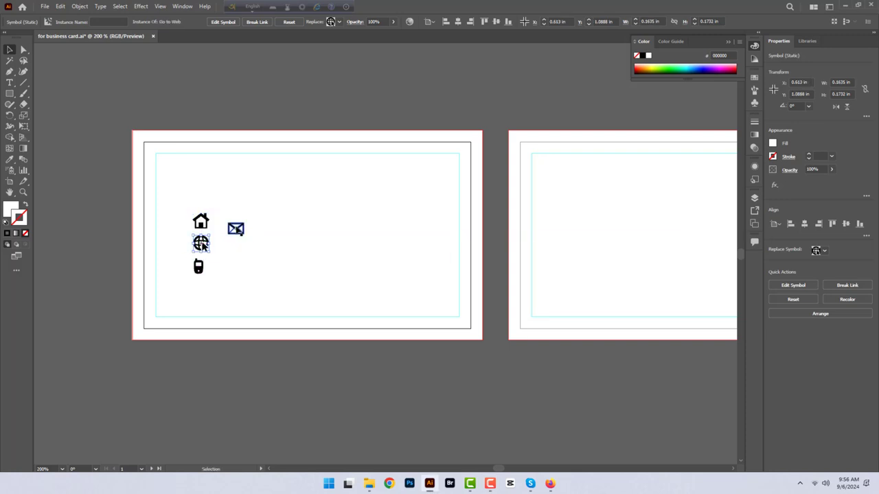
{"action": "left_click", "coordinate": [236, 229]}
{"action": "key", "text": "Delete"}
{"action": "left_click_drag", "start_coordinate": [174, 206], "coordinate": [229, 285]}
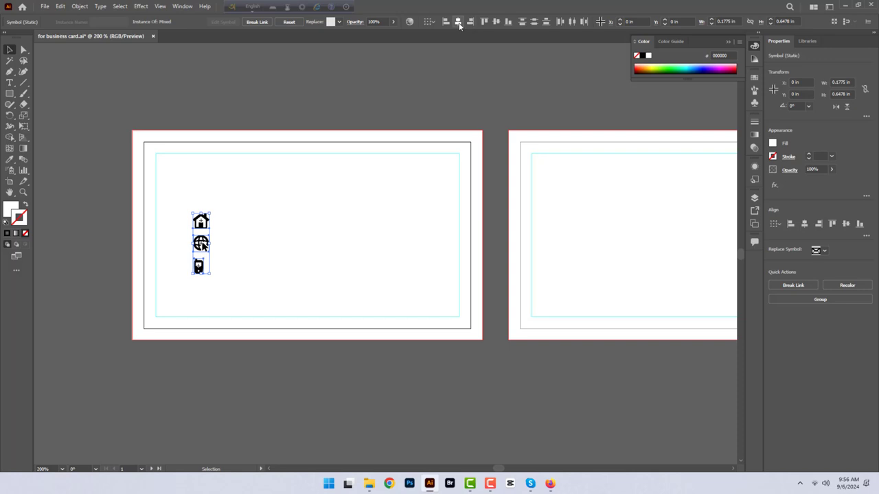
{"action": "left_click", "coordinate": [458, 22]}
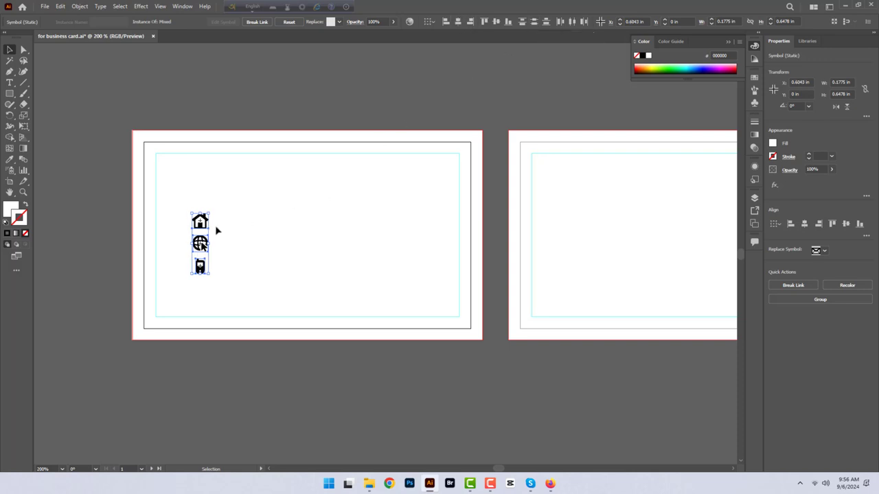
{"action": "left_click", "coordinate": [215, 230]}
{"action": "scroll", "coordinate": [195, 234], "scroll_direction": "up", "scroll_amount": 2}
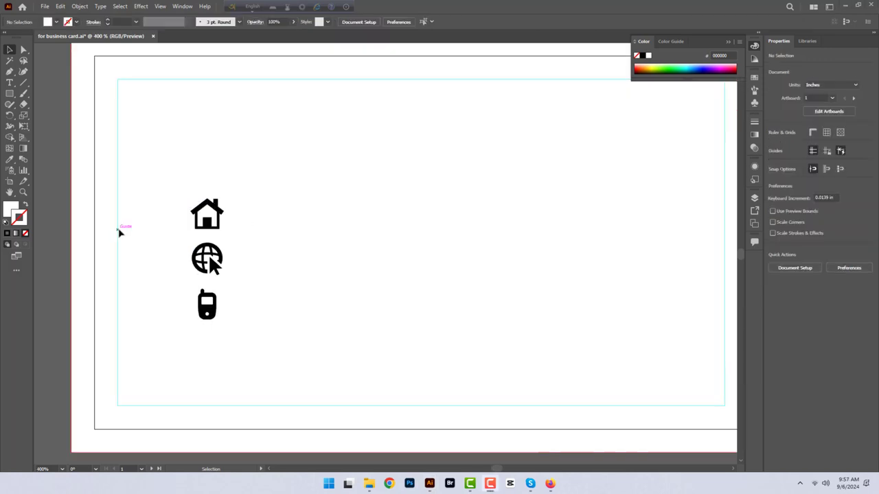
- Type 'Your location' beside the house icon, duplicate it below, and left-align both lines
{"action": "left_click", "coordinate": [9, 83]}
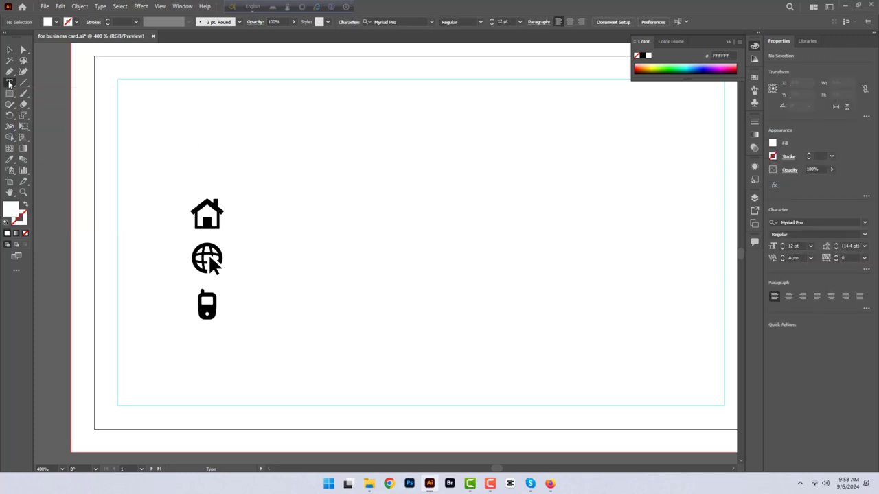
{"action": "left_click", "coordinate": [235, 210]}
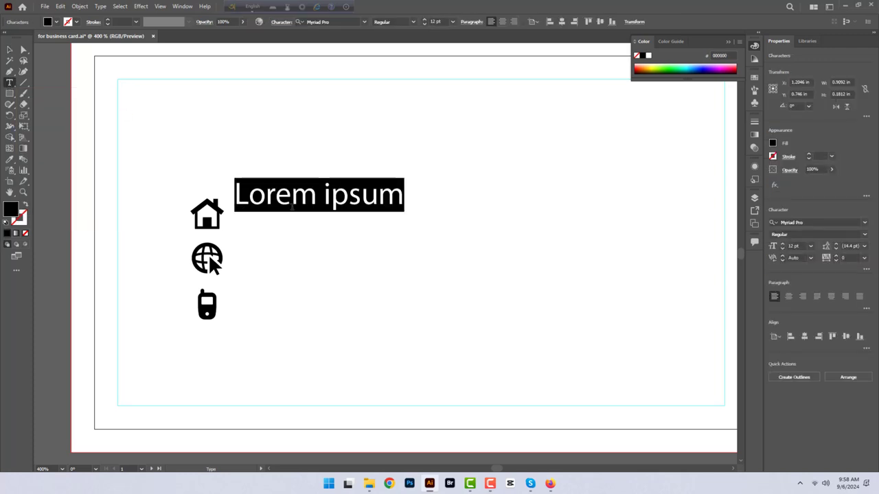
{"action": "type", "text": "Your"}
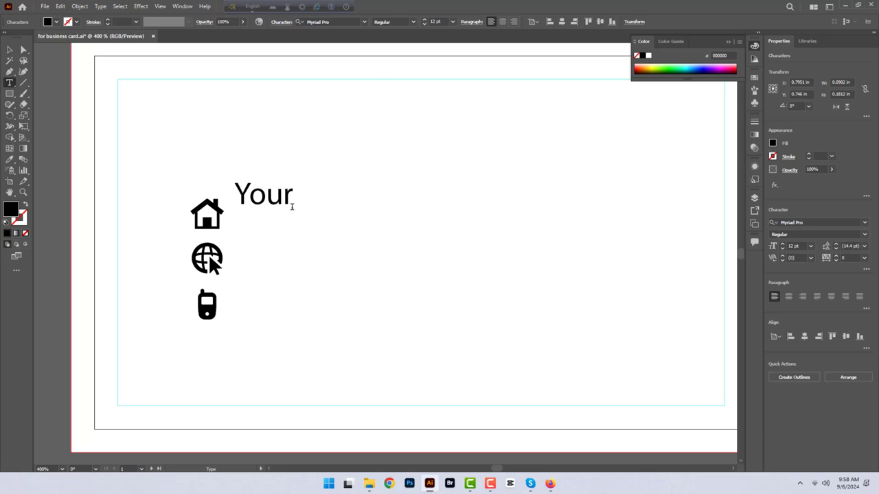
{"action": "type", "text": " location"}
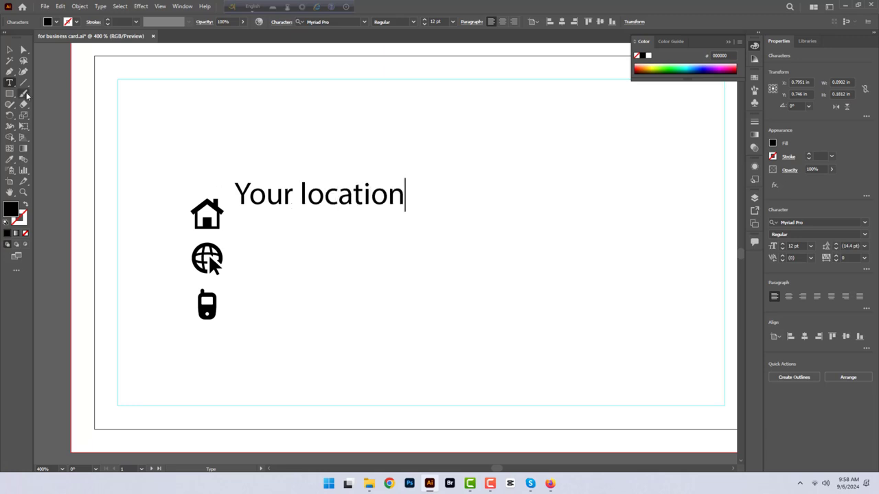
{"action": "key", "text": "Escape"}
{"action": "left_click_drag", "start_coordinate": [327, 203], "coordinate": [328, 228]}
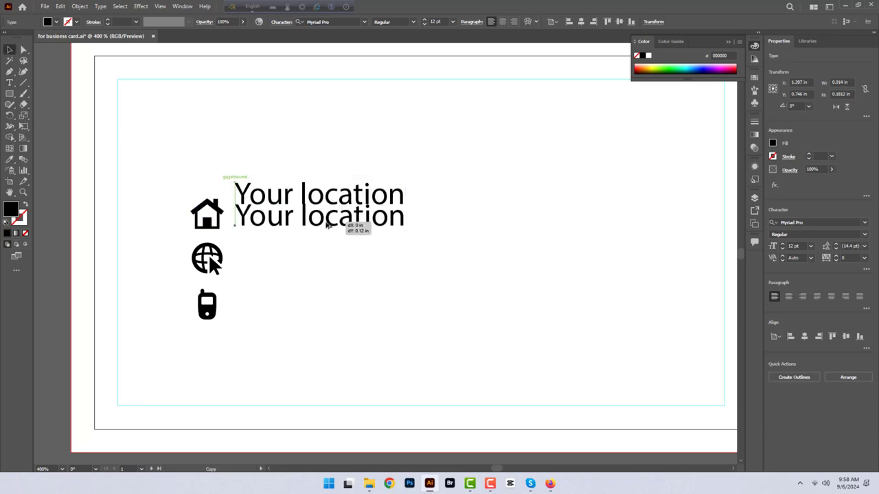
{"action": "left_click_drag", "start_coordinate": [258, 160], "coordinate": [359, 267]}
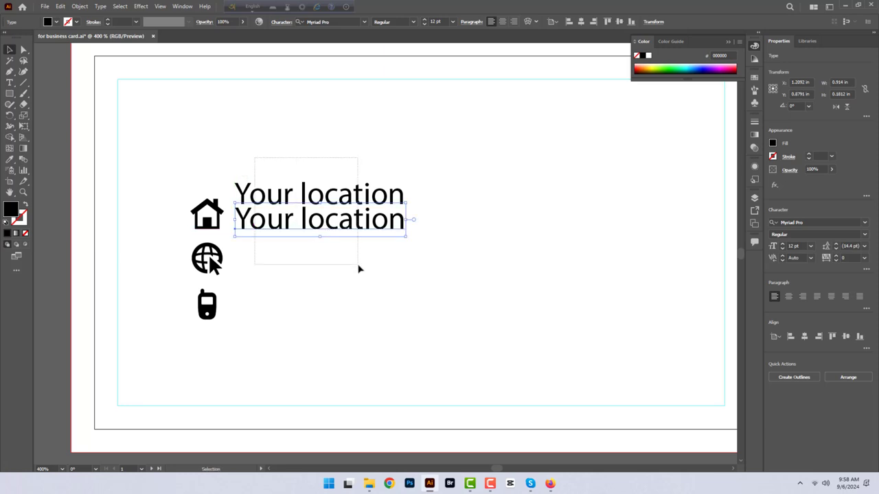
{"action": "left_click", "coordinate": [549, 21]}
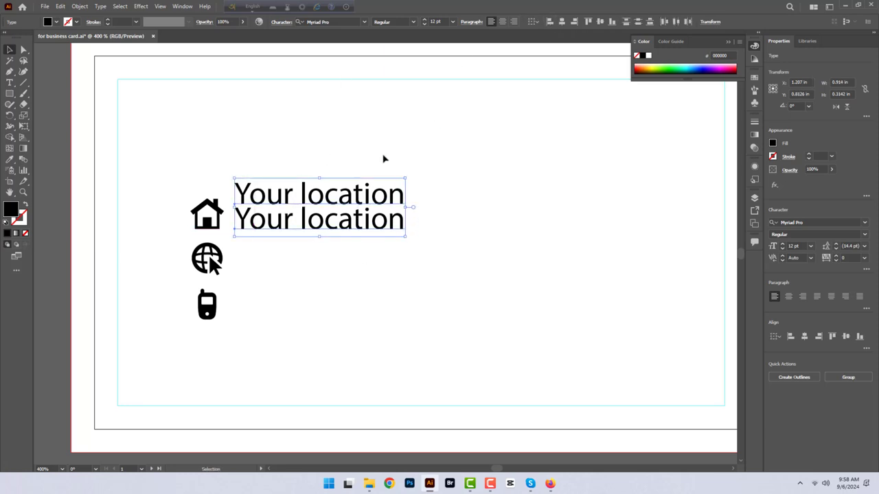
- Set the two text lines' font to Poppins Light
{"action": "scroll", "coordinate": [278, 196], "scroll_direction": "up", "scroll_amount": 1}
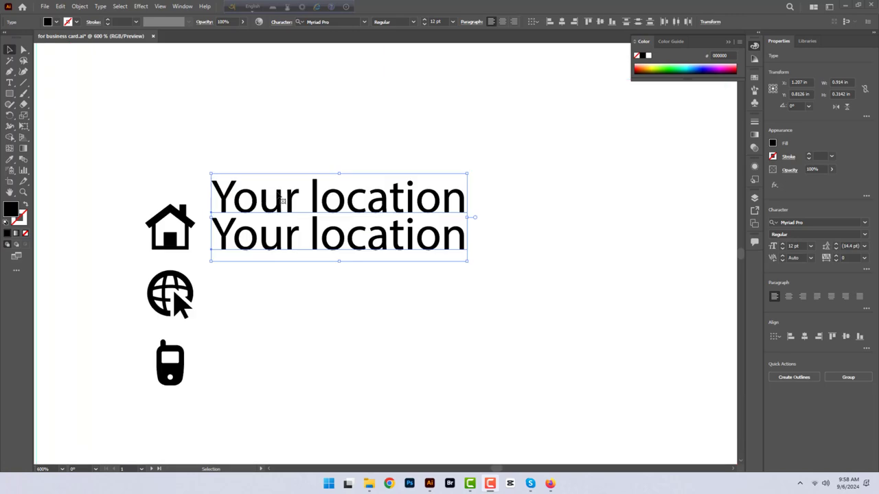
{"action": "scroll", "coordinate": [278, 196], "scroll_direction": "up", "scroll_amount": 1}
{"action": "left_click", "coordinate": [809, 222]}
{"action": "type", "text": "po"}
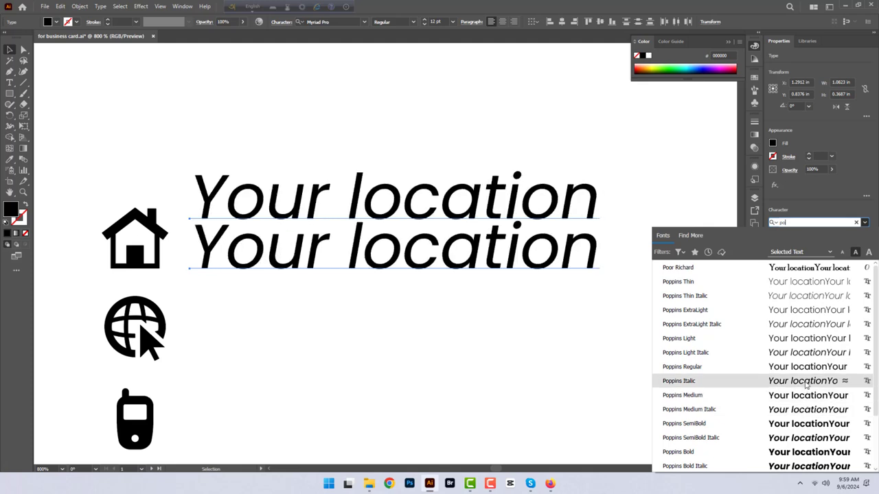
{"action": "left_click", "coordinate": [806, 341]}
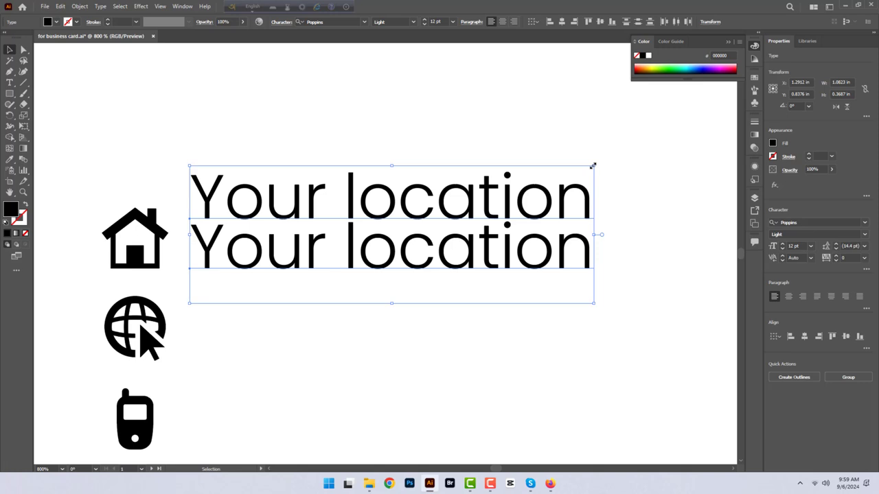
- Scale the text down, place copies beside the house, globe and phone icons, and left-align all three
{"action": "left_click_drag", "start_coordinate": [592, 166], "coordinate": [496, 199]}
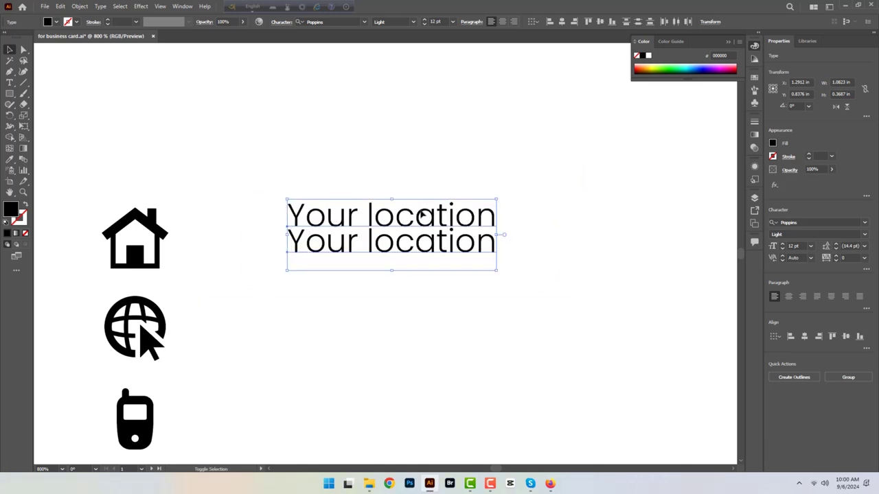
{"action": "mouse_move", "coordinate": [421, 214]}
{"action": "left_mouse_down"}
{"action": "mouse_move", "coordinate": [310, 231]}
{"action": "mouse_move", "coordinate": [269, 330]}
{"action": "mouse_move", "coordinate": [271, 412]}
{"action": "left_mouse_up"}
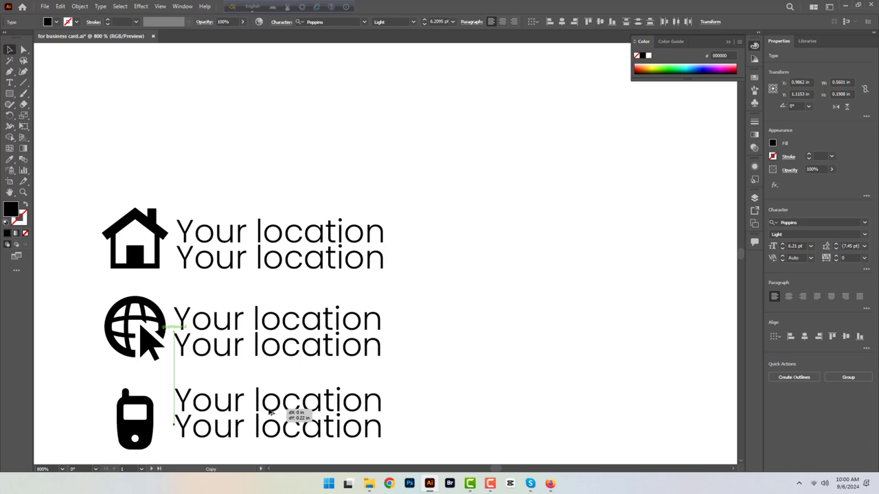
{"action": "left_click_drag", "start_coordinate": [271, 412], "coordinate": [265, 417]}
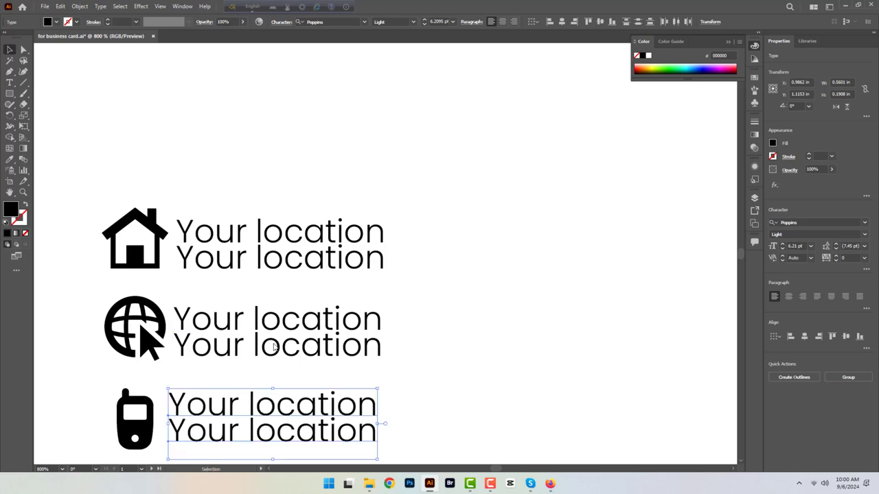
{"action": "left_click_drag", "start_coordinate": [278, 171], "coordinate": [417, 449]}
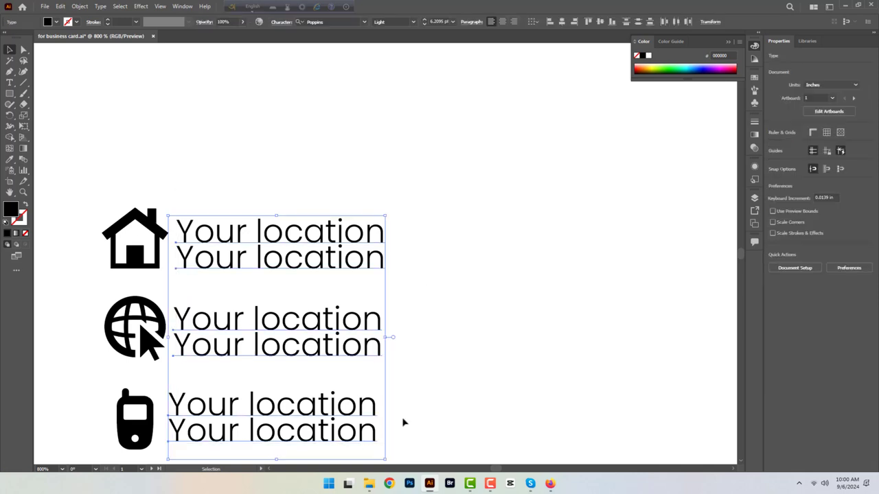
{"action": "left_click", "coordinate": [550, 23]}
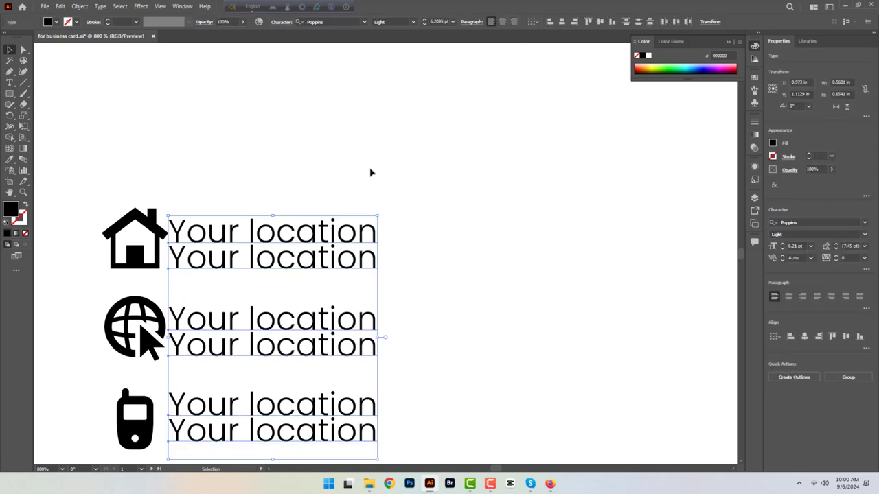
{"action": "key", "text": "Right"}
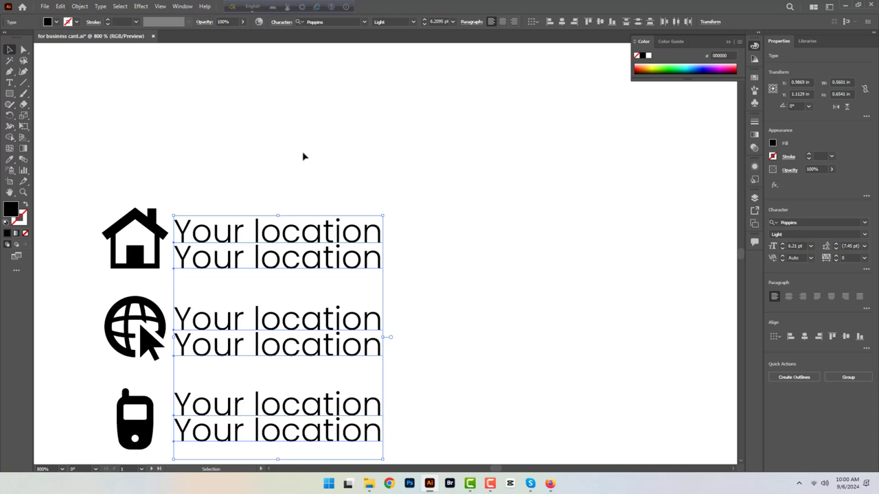
{"action": "left_click", "coordinate": [303, 156]}
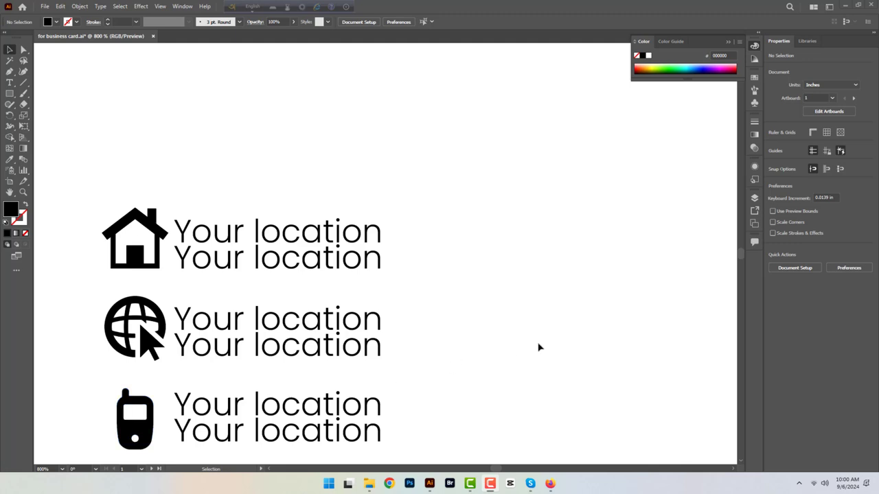
{"action": "scroll", "coordinate": [563, 329], "scroll_direction": "down", "scroll_amount": 3}
{"action": "scroll", "coordinate": [563, 330], "scroll_direction": "left", "scroll_amount": 1}
- Replace both lines beside the globe icon with a placeholder e-mail address
{"action": "left_click", "coordinate": [9, 82]}
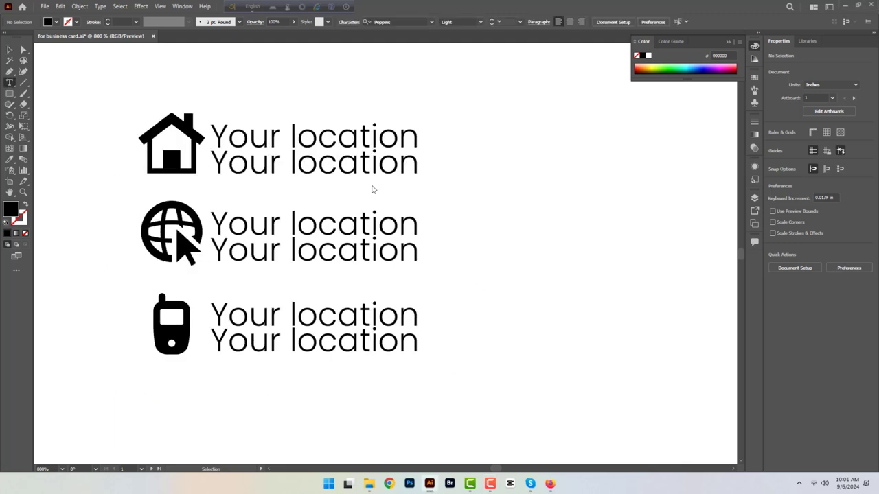
{"action": "left_click", "coordinate": [418, 223]}
{"action": "key", "text": "BackSpace"}
{"action": "key", "text": "BackSpace"}
{"action": "key", "text": "BackSpace"}
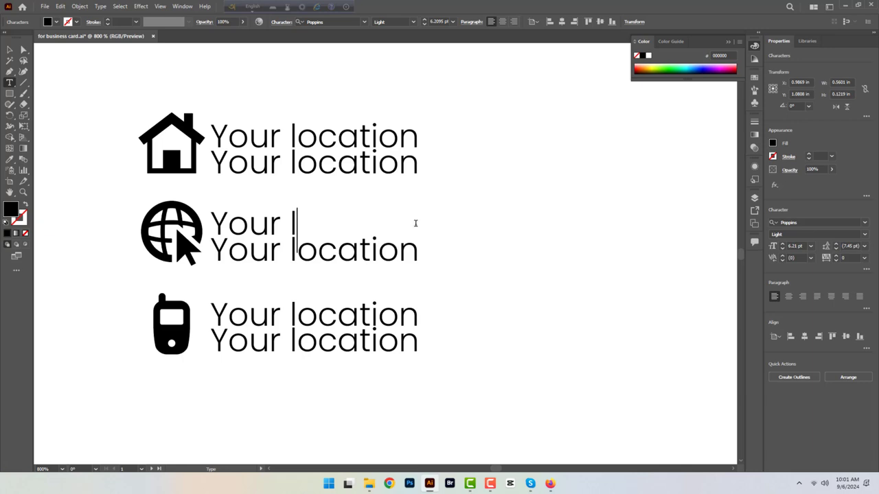
{"action": "key", "text": "BackSpace"}
{"action": "key", "text": "BackSpace"}
{"action": "key", "text": "BackSpace"}
{"action": "key", "text": "BackSpace"}
{"action": "key", "text": "BackSpace"}
{"action": "type", "text": "yo"}
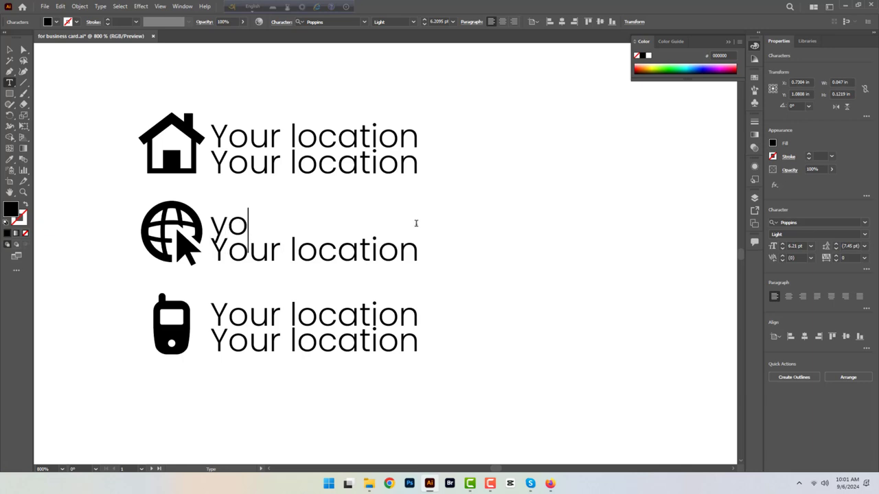
{"action": "type", "text": "urmail@"}
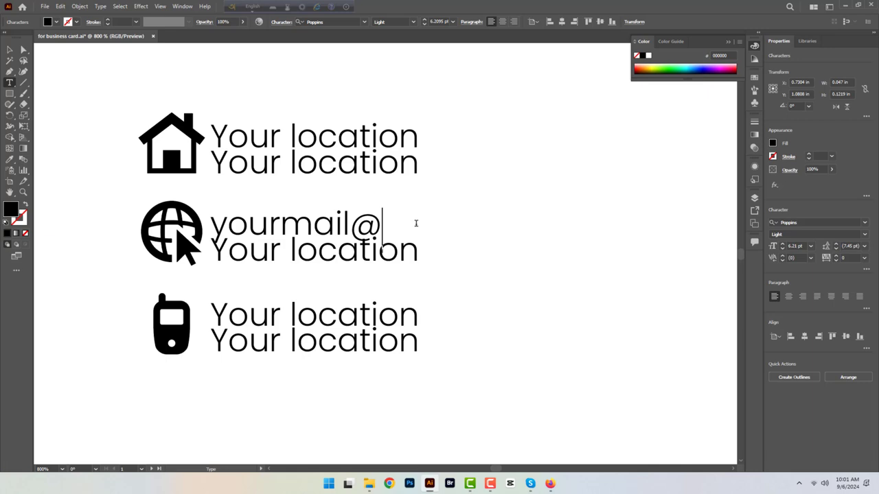
{"action": "type", "text": "gmail.co"}
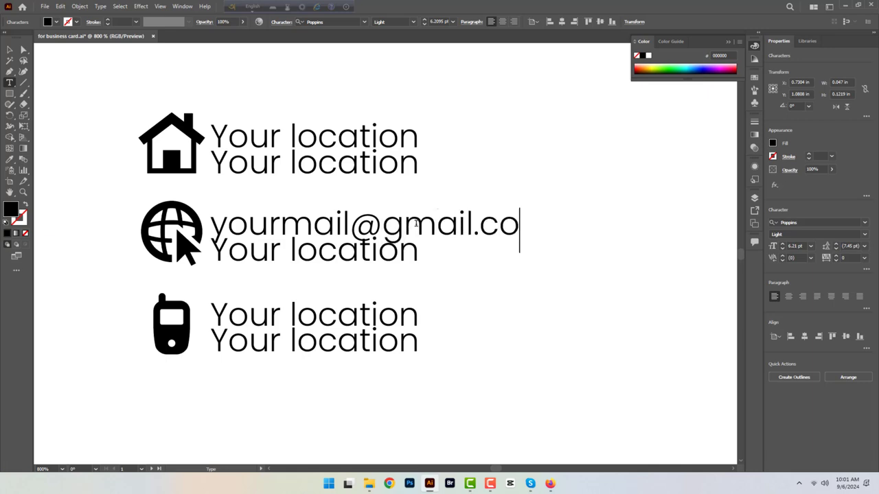
{"action": "type", "text": "m"}
{"action": "key", "text": "BackSpace"}
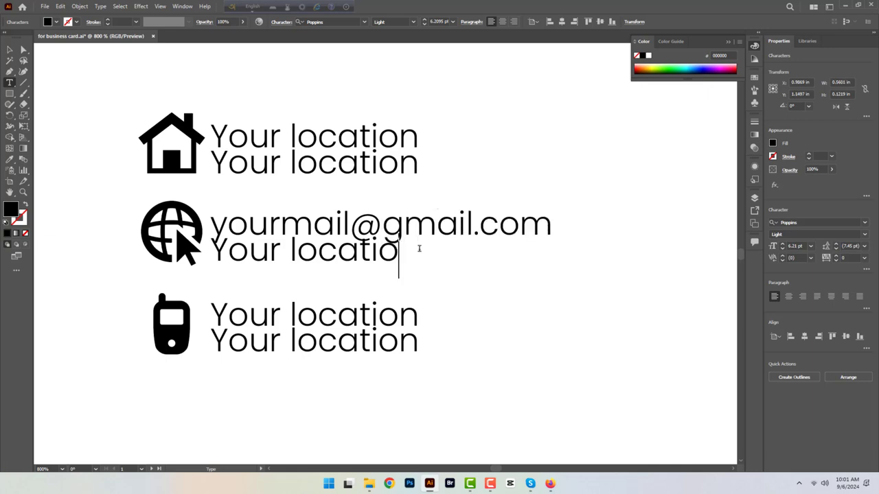
{"action": "key", "text": "BackSpace"}
{"action": "key", "text": "BackSpace"}
{"action": "key", "text": "BackSpace"}
{"action": "key", "text": "BackSpace"}
{"action": "type", "text": "your"}
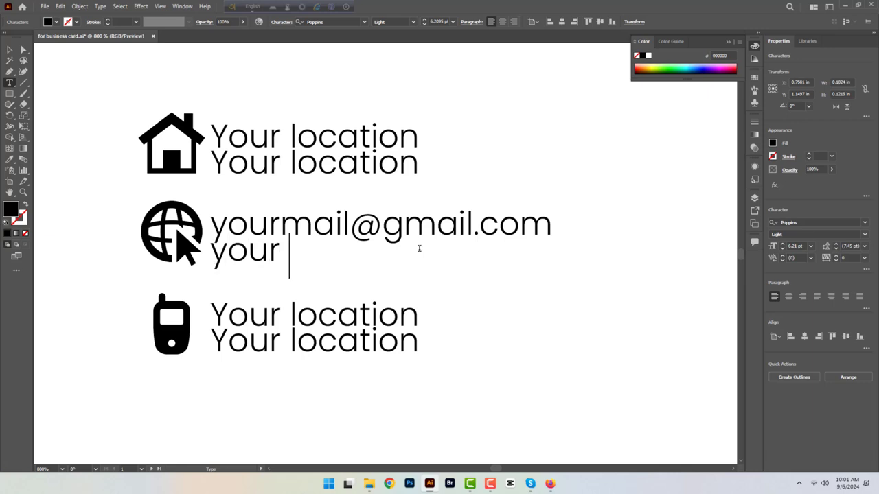
{"action": "type", "text": "mail@g"}
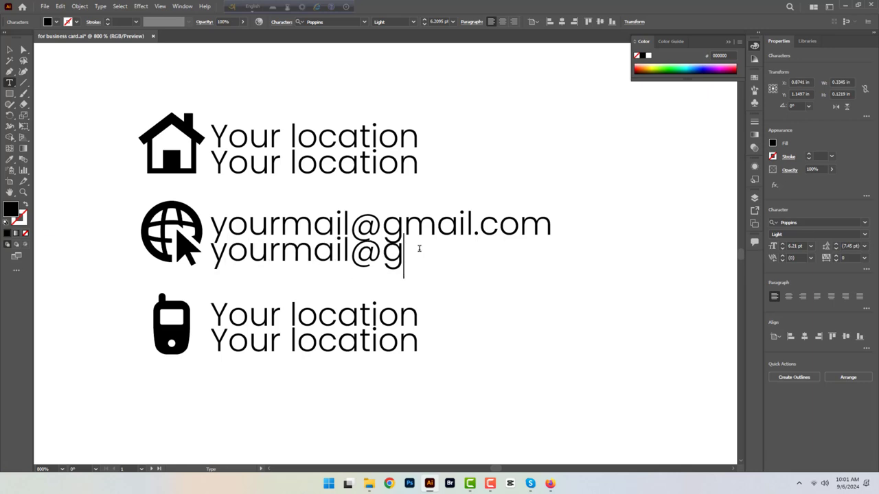
{"action": "type", "text": "mail.com"}
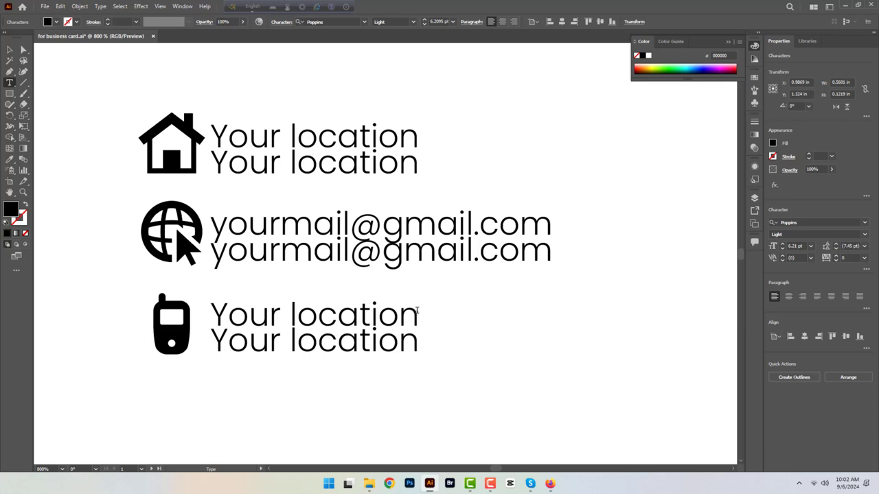
- Replace both lines beside the phone icon with a placeholder phone number
{"action": "key", "text": "BackSpace"}
{"action": "key", "text": "BackSpace"}
{"action": "key", "text": "BackSpace"}
{"action": "key", "text": "BackSpace"}
{"action": "key", "text": "BackSpace"}
{"action": "key", "text": "BackSpace"}
{"action": "key", "text": "BackSpace"}
{"action": "key", "text": "BackSpace"}
{"action": "key", "text": "BackSpace"}
{"action": "type", "text": "+"}
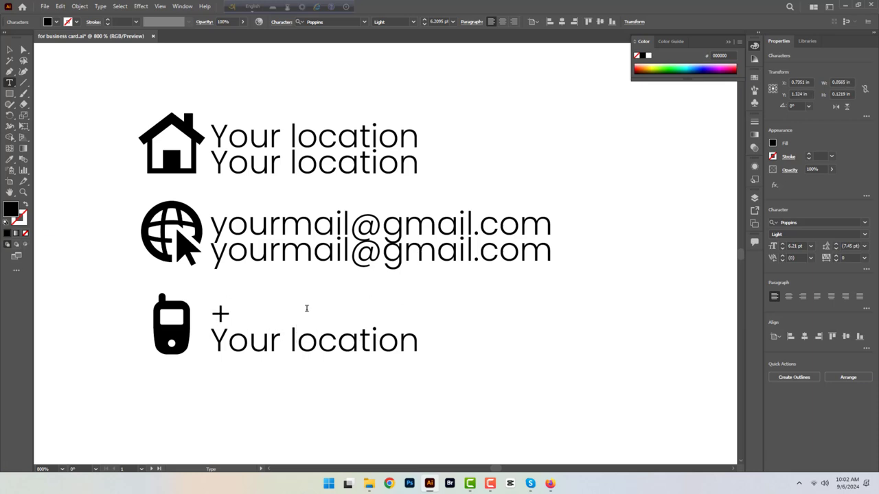
{"action": "type", "text": "88 0"}
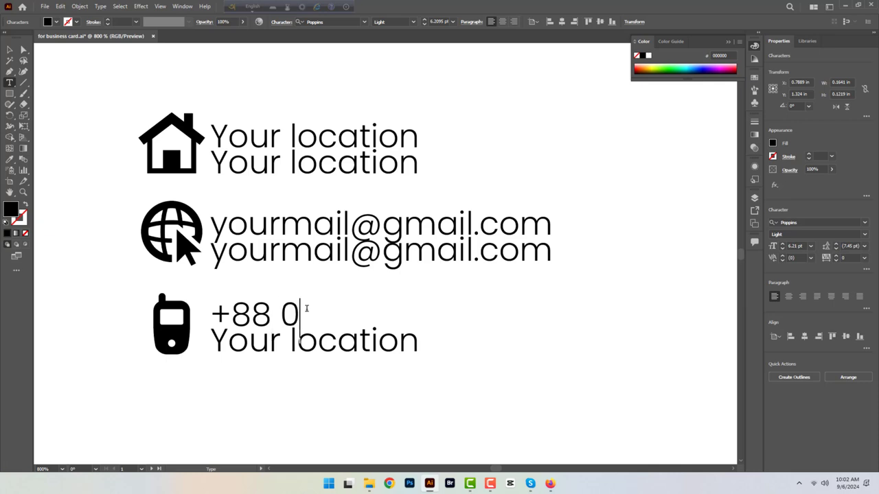
{"action": "type", "text": "123456789"}
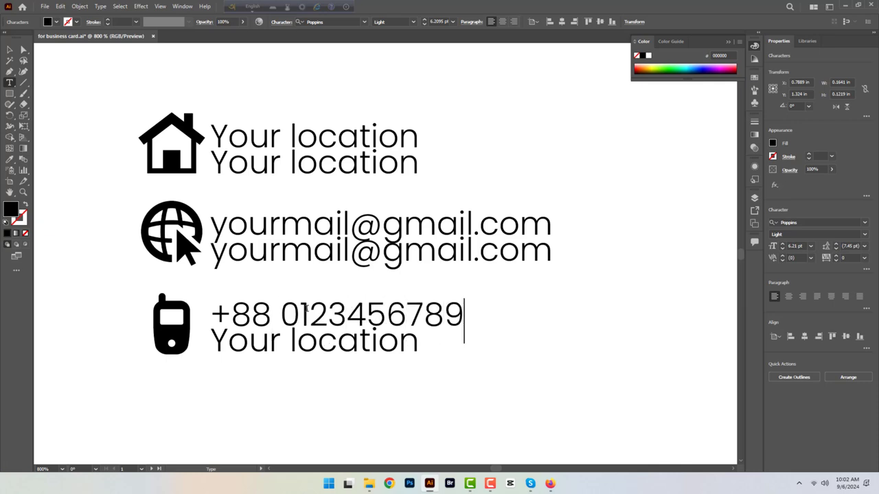
{"action": "type", "text": "1"}
{"action": "left_click", "coordinate": [415, 338]}
{"action": "key", "text": "BackSpace"}
{"action": "key", "text": "BackSpace"}
{"action": "key", "text": "BackSpace"}
{"action": "key", "text": "BackSpace"}
{"action": "key", "text": "BackSpace"}
{"action": "key", "text": "BackSpace"}
{"action": "key", "text": "BackSpace"}
{"action": "key", "text": "BackSpace"}
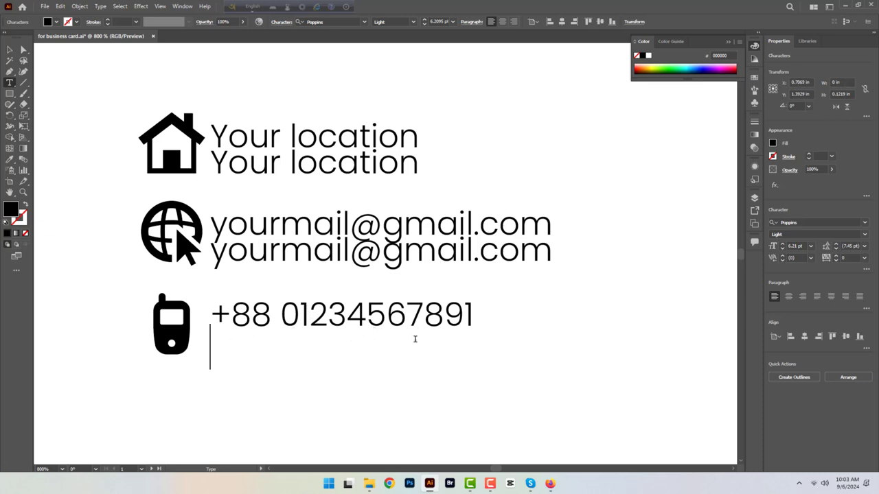
{"action": "type", "text": "+88 "}
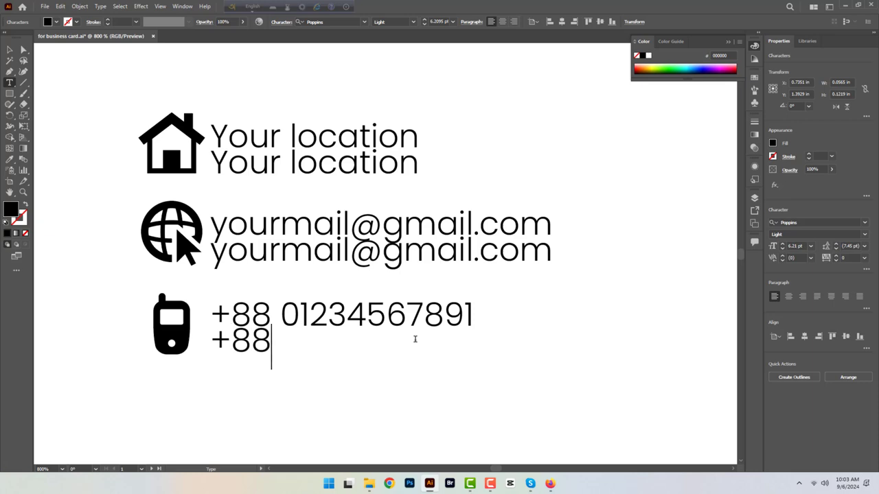
{"action": "type", "text": "01"}
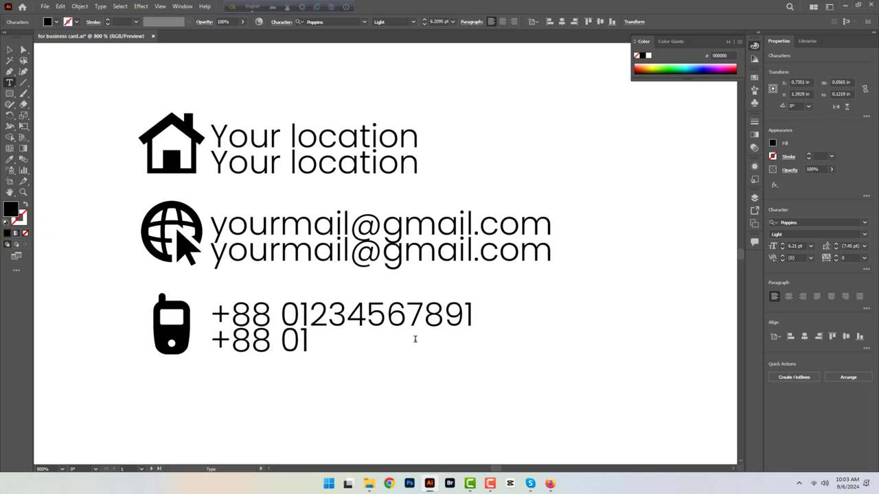
{"action": "type", "text": "234567"}
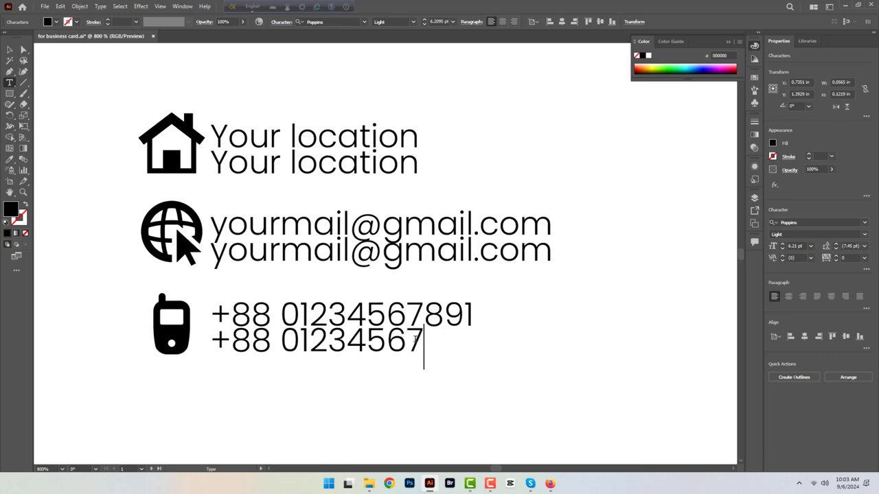
{"action": "type", "text": "891"}
{"action": "scroll", "coordinate": [349, 256], "scroll_direction": "down", "scroll_amount": 2}
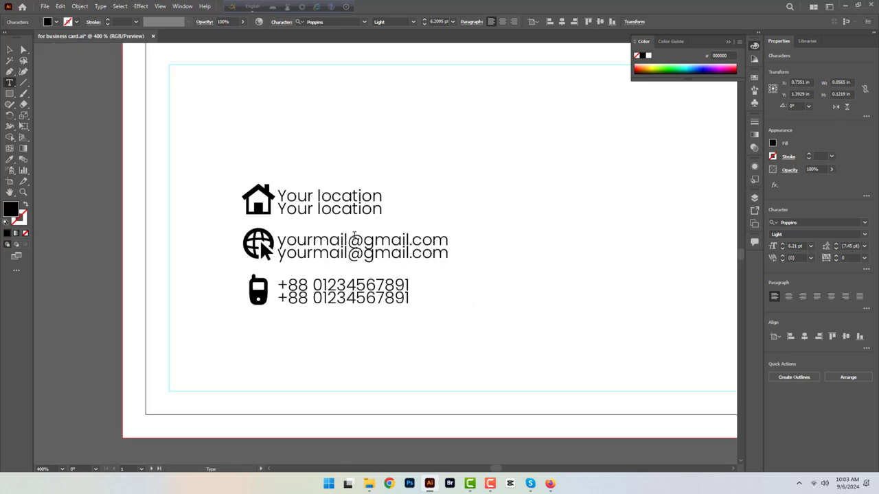
{"action": "scroll", "coordinate": [357, 224], "scroll_direction": "up", "scroll_amount": 2}
- Group the house icon and the globe icon each with their two text lines
{"action": "key", "text": "Escape"}
{"action": "left_click", "coordinate": [490, 311]}
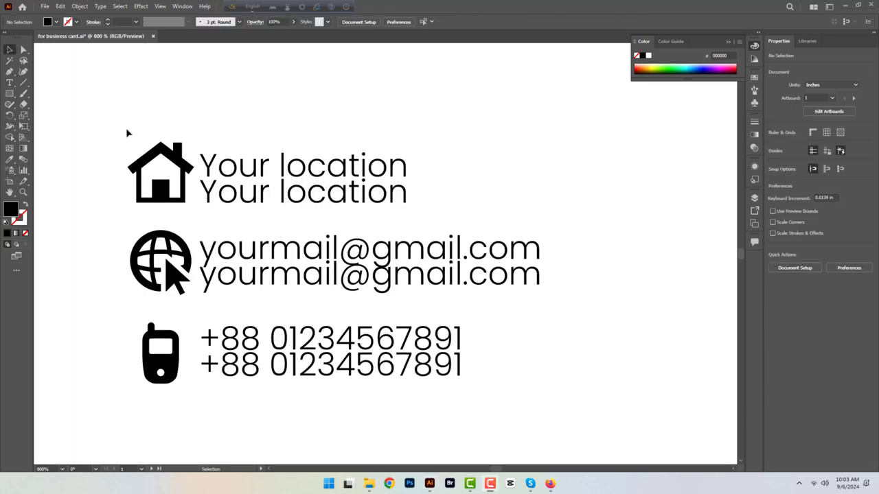
{"action": "left_click_drag", "start_coordinate": [126, 132], "coordinate": [439, 222]}
{"action": "right_click", "coordinate": [369, 191]}
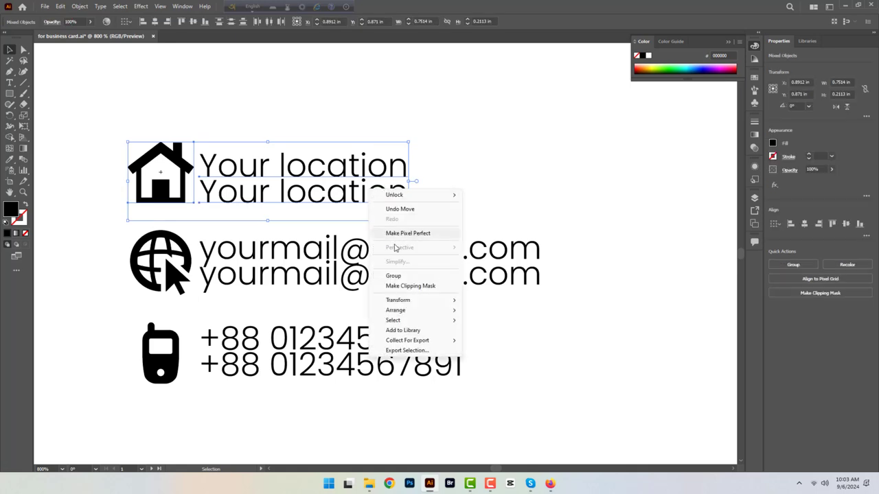
{"action": "left_click", "coordinate": [392, 275]}
{"action": "left_click_drag", "start_coordinate": [104, 236], "coordinate": [333, 302]}
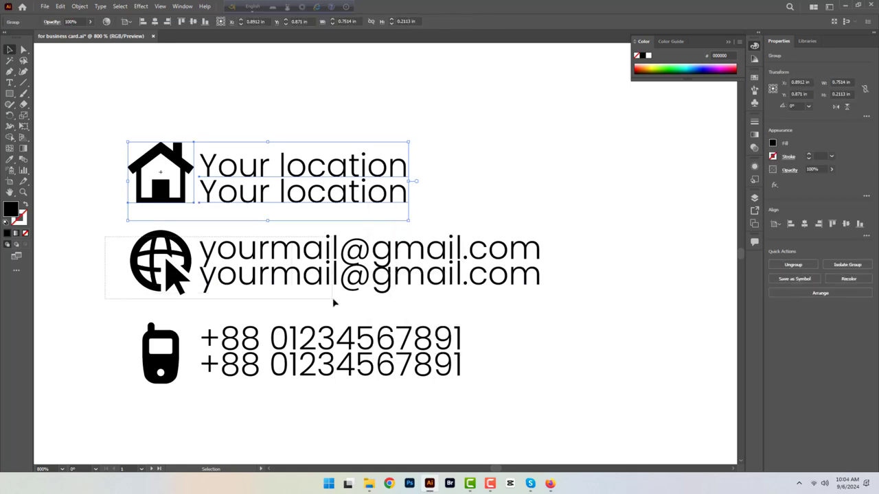
{"action": "right_click", "coordinate": [323, 267]}
{"action": "left_click", "coordinate": [347, 355]}
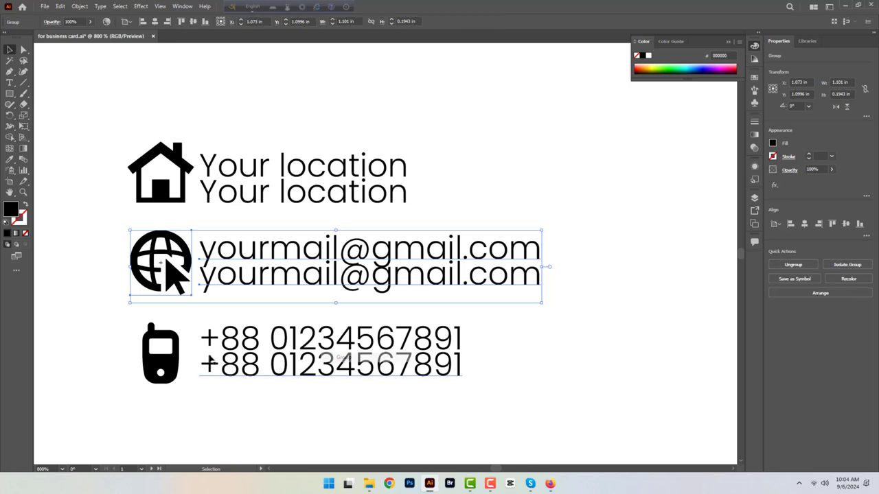
- Group the phone row likewise and align all three rows along their left edges
{"action": "left_click_drag", "start_coordinate": [118, 326], "coordinate": [333, 393]}
{"action": "right_click", "coordinate": [322, 362]}
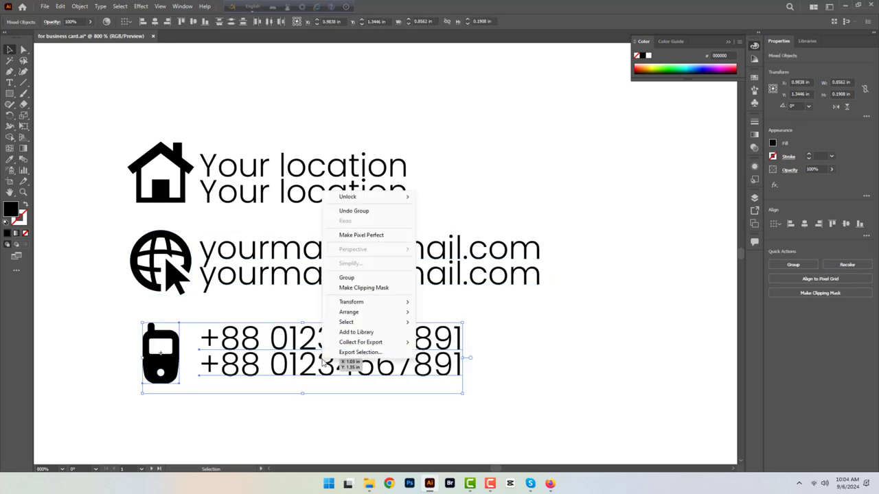
{"action": "left_click", "coordinate": [355, 282]}
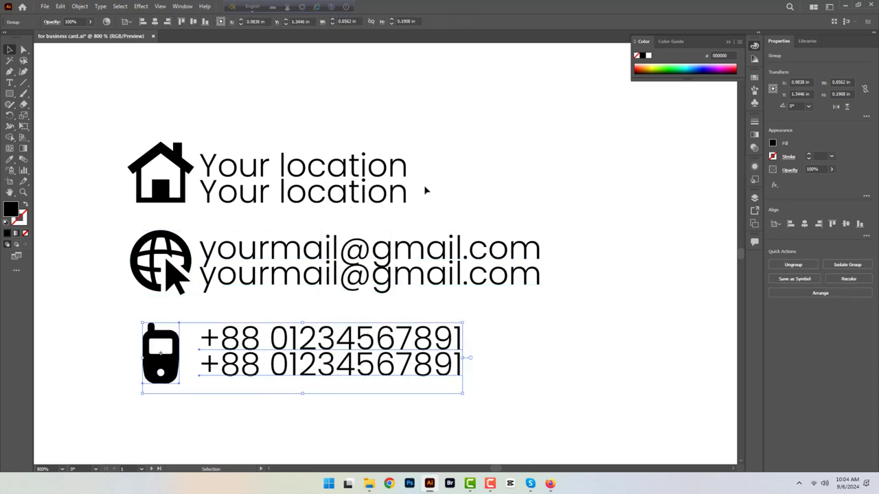
{"action": "mouse_move", "coordinate": [207, 109]}
{"action": "left_mouse_down"}
{"action": "mouse_move", "coordinate": [328, 409]}
{"action": "mouse_move", "coordinate": [378, 416]}
{"action": "left_mouse_up"}
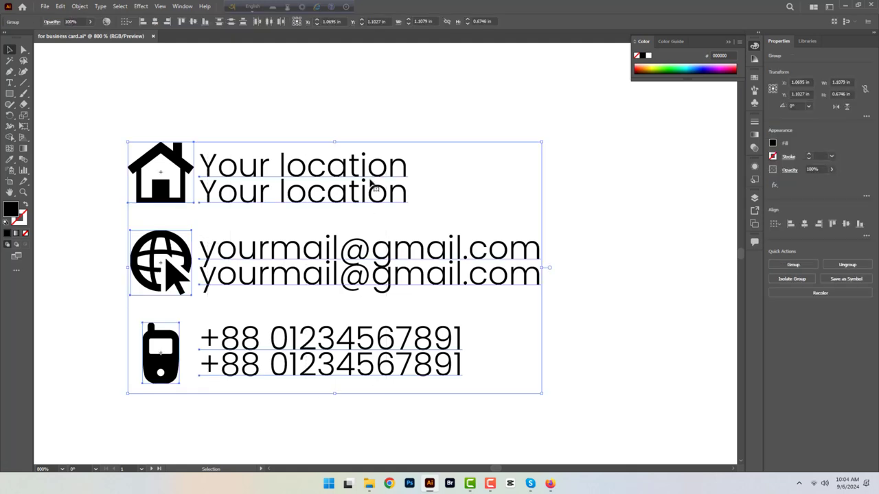
{"action": "left_click", "coordinate": [144, 22]}
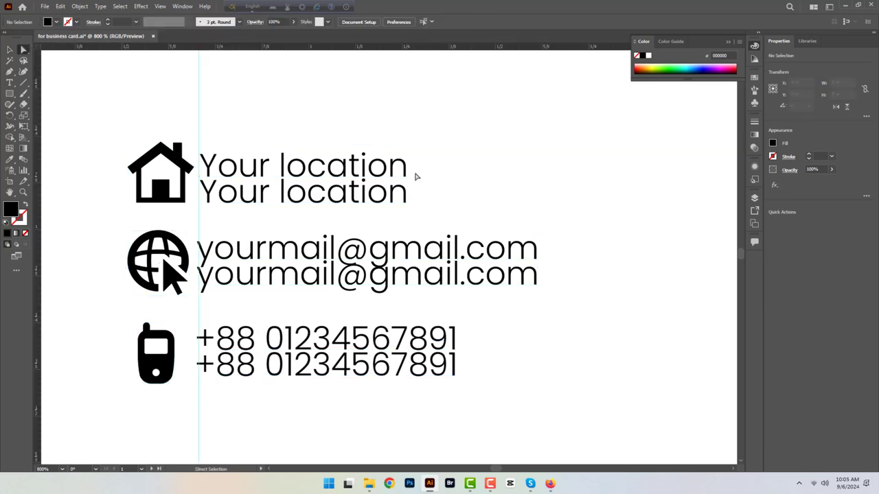
- Nudge the location row down and the phone row and icon up to even the row spacing
{"action": "key", "text": "ctrl+minus"}
{"action": "left_click", "coordinate": [182, 186]}
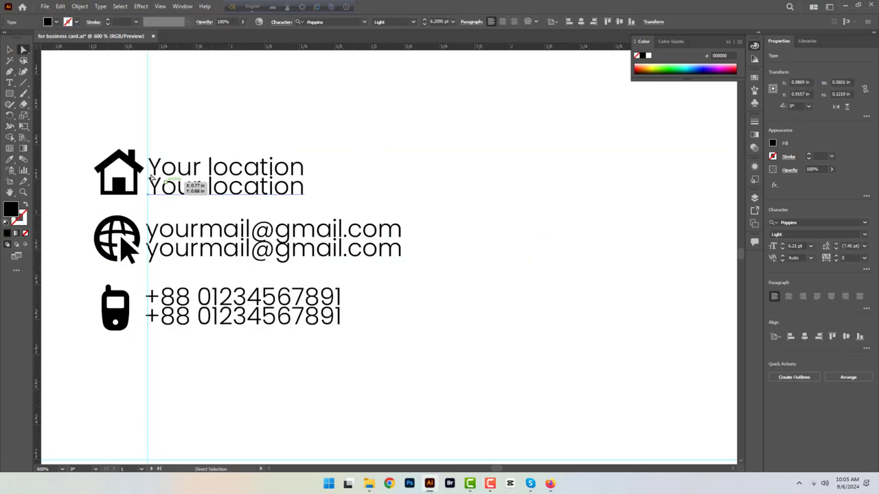
{"action": "left_click", "coordinate": [8, 50]}
{"action": "left_click_drag", "start_coordinate": [94, 143], "coordinate": [339, 209]}
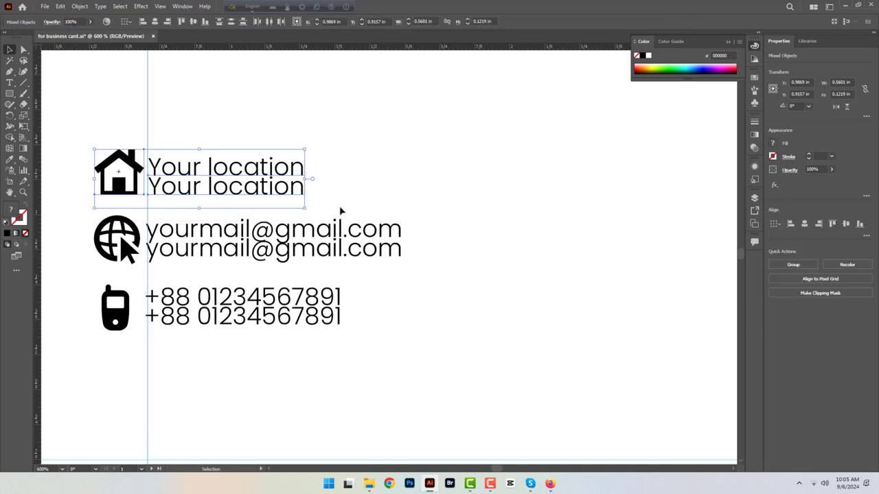
{"action": "key", "text": "Down"}
{"action": "key", "text": "Down"}
{"action": "left_click_drag", "start_coordinate": [84, 274], "coordinate": [388, 371]}
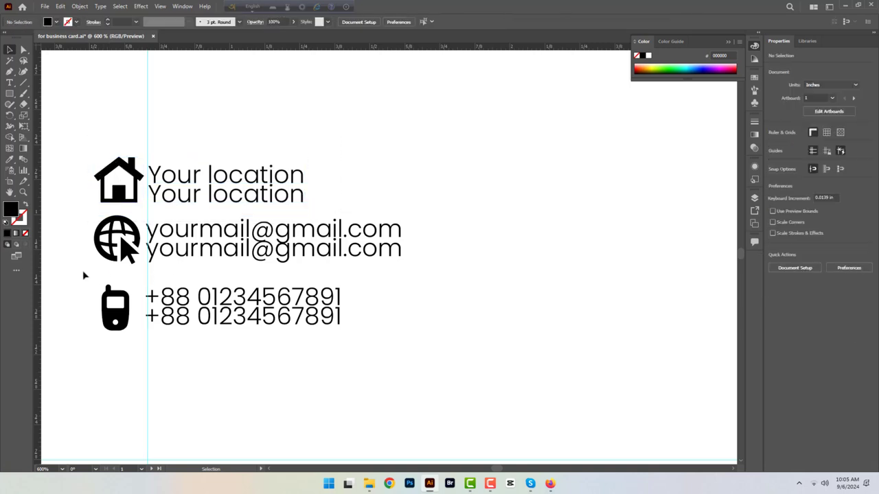
{"action": "key", "text": "Up"}
{"action": "key", "text": "Up"}
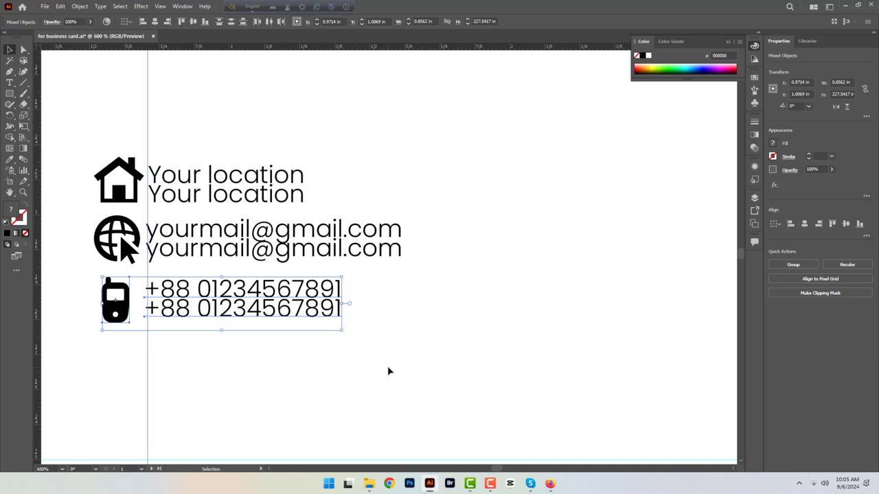
{"action": "left_click", "coordinate": [236, 385]}
{"action": "left_click", "coordinate": [23, 51]}
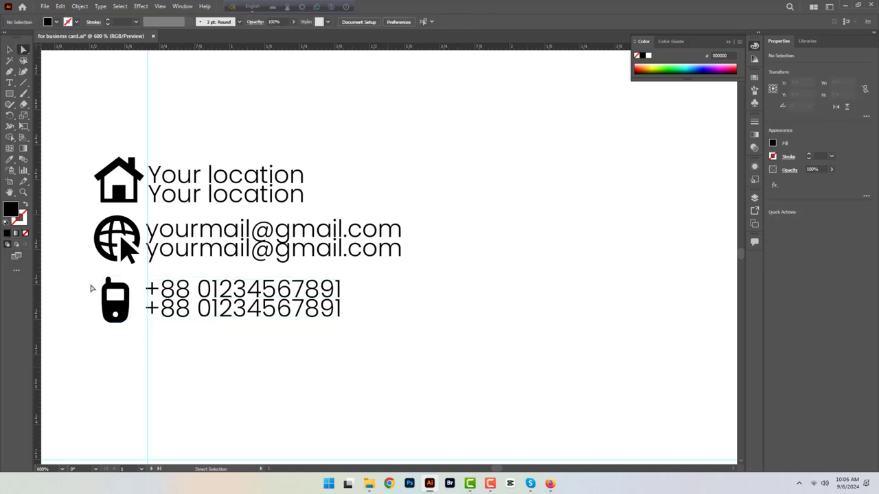
{"action": "left_click_drag", "start_coordinate": [91, 288], "coordinate": [141, 334]}
{"action": "key", "text": "Up"}
{"action": "left_click", "coordinate": [255, 379]}
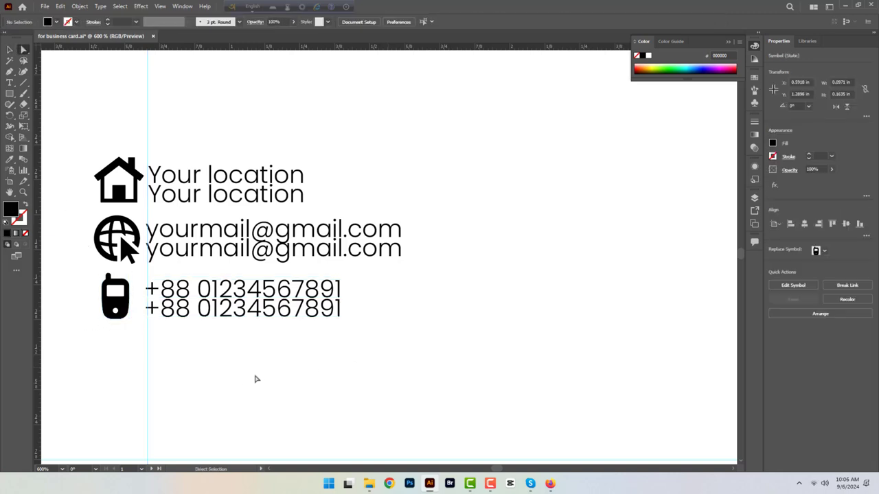
{"action": "scroll", "coordinate": [324, 197], "scroll_direction": "down", "scroll_amount": 3}
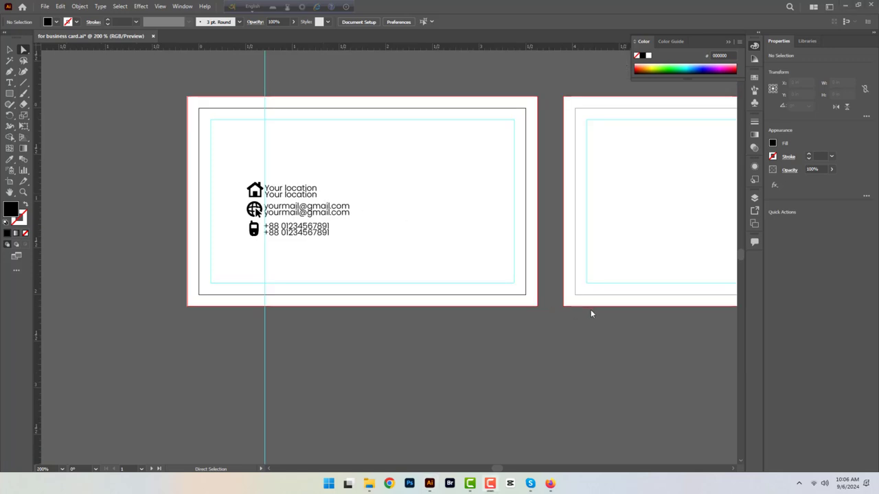
- Group all the contact rows into one block and drag it below the card
{"action": "left_click_drag", "start_coordinate": [217, 170], "coordinate": [359, 265]}
{"action": "right_click", "coordinate": [302, 211]}
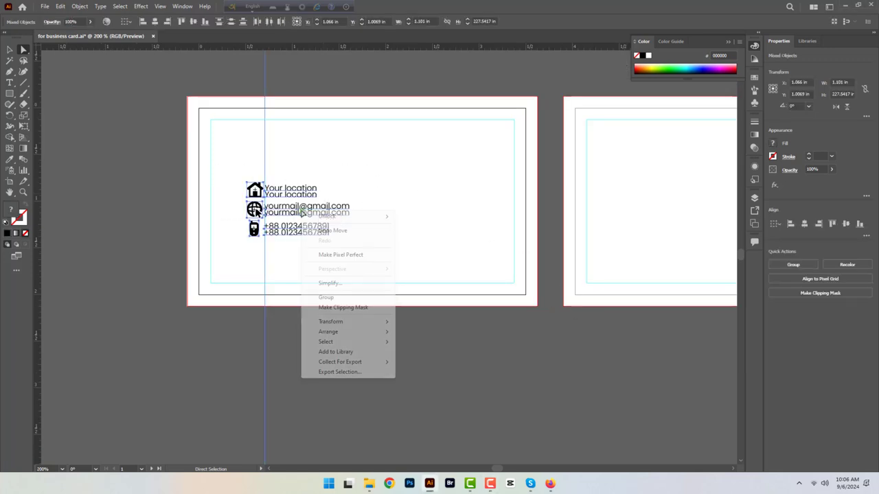
{"action": "left_click", "coordinate": [327, 297]}
{"action": "key", "text": "v"}
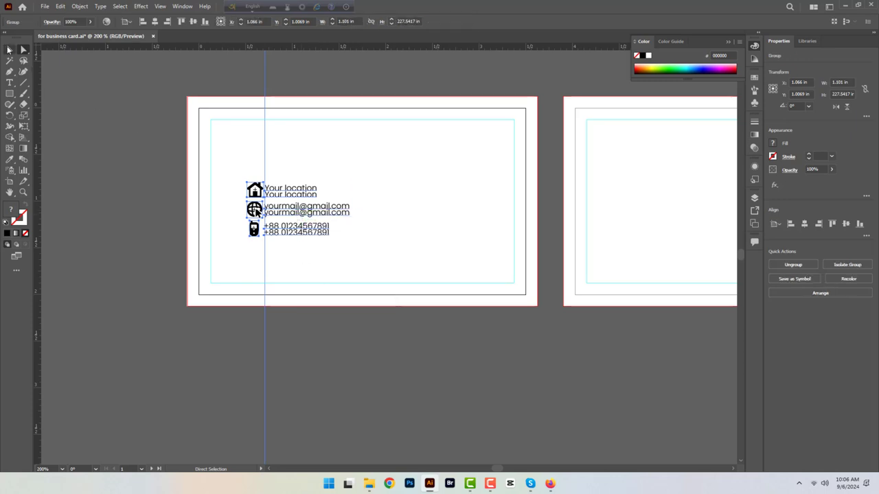
{"action": "left_click_drag", "start_coordinate": [273, 199], "coordinate": [223, 341]}
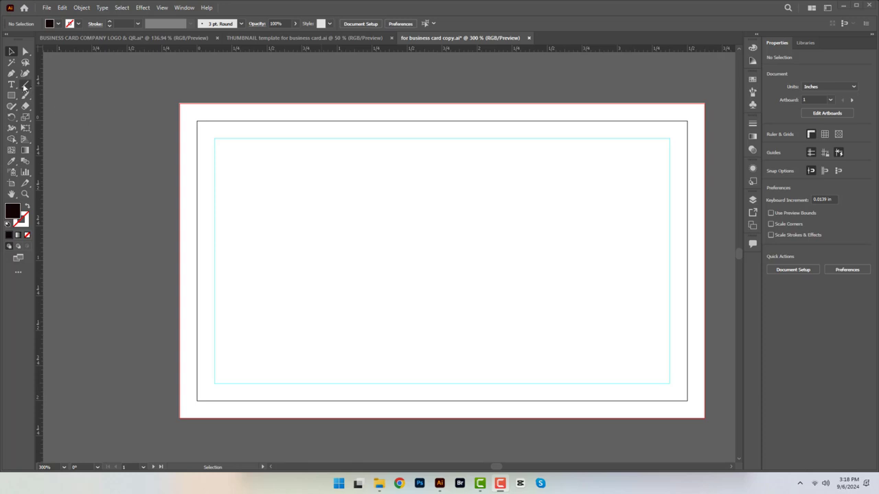
- Draw a dark bar at the card's left edge, slant its right side and round its bottom-right corner
{"action": "left_click", "coordinate": [11, 95]}
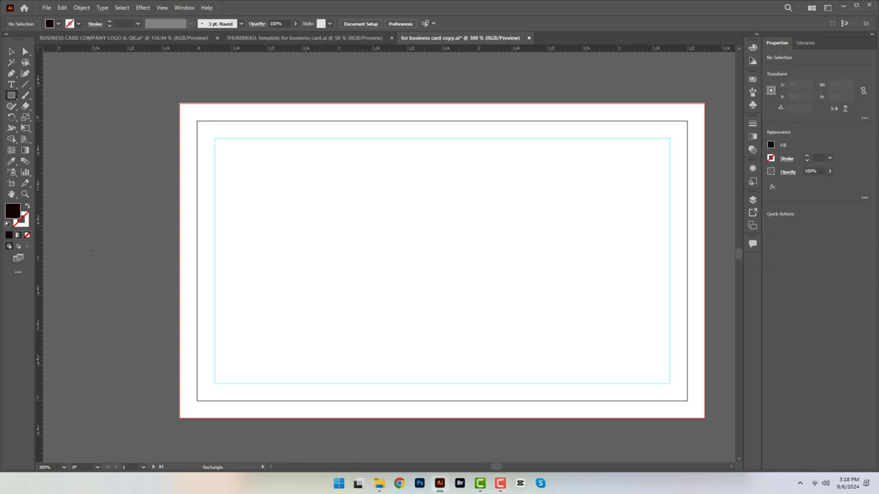
{"action": "left_click_drag", "start_coordinate": [180, 305], "coordinate": [324, 357]}
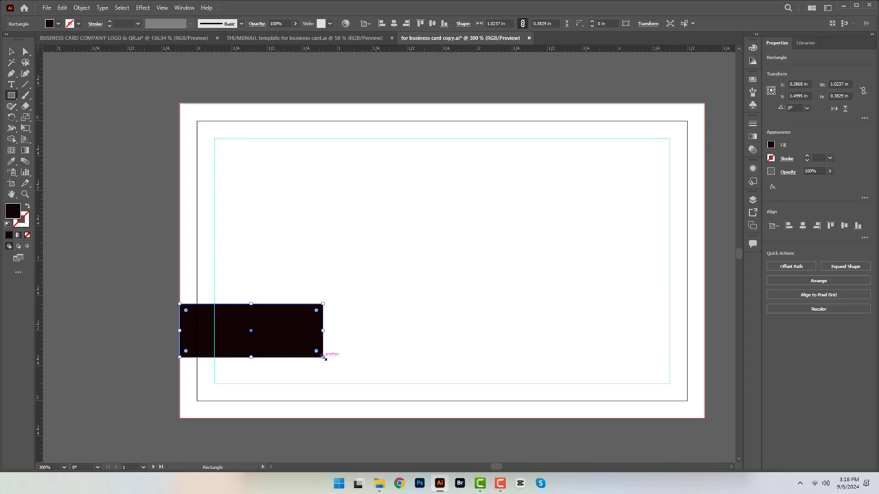
{"action": "left_click", "coordinate": [23, 51]}
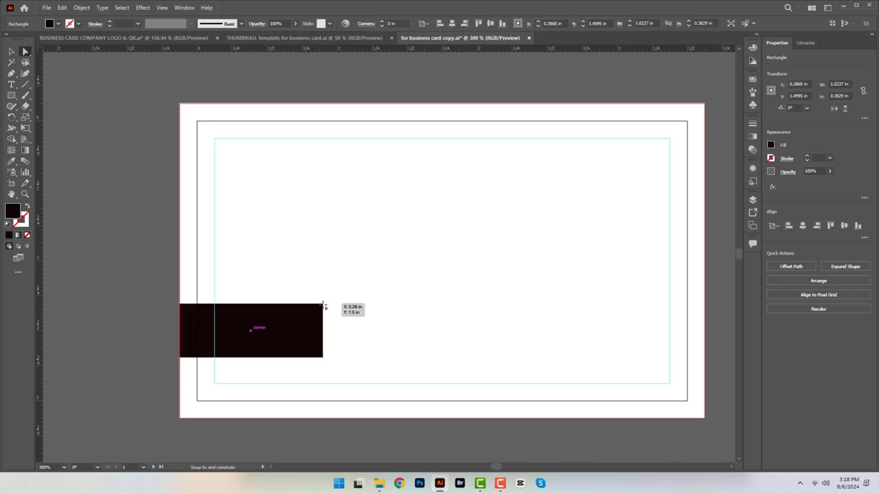
{"action": "left_click", "coordinate": [323, 304]}
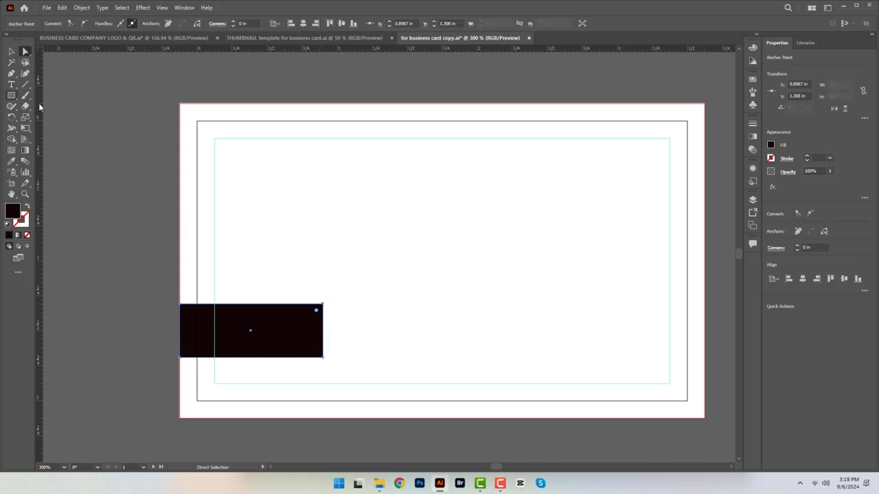
{"action": "left_click_drag", "start_coordinate": [324, 307], "coordinate": [351, 304]}
{"action": "left_click", "coordinate": [319, 354]}
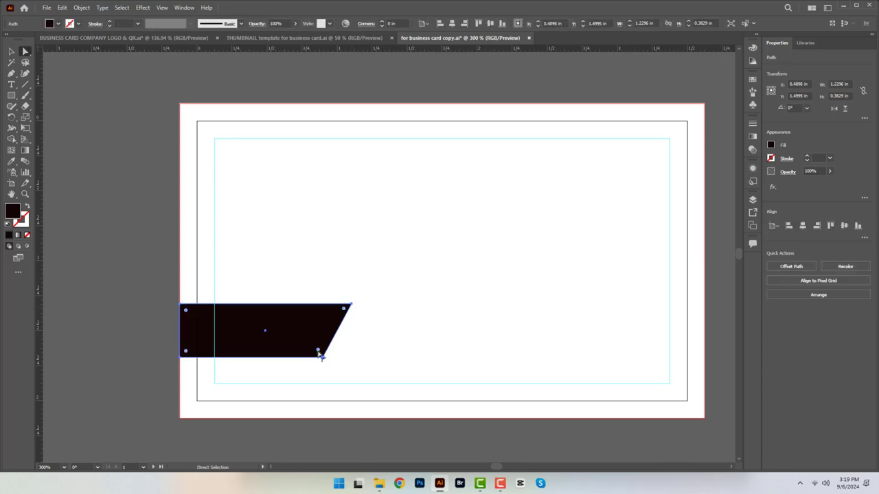
{"action": "left_click_drag", "start_coordinate": [323, 355], "coordinate": [309, 335]}
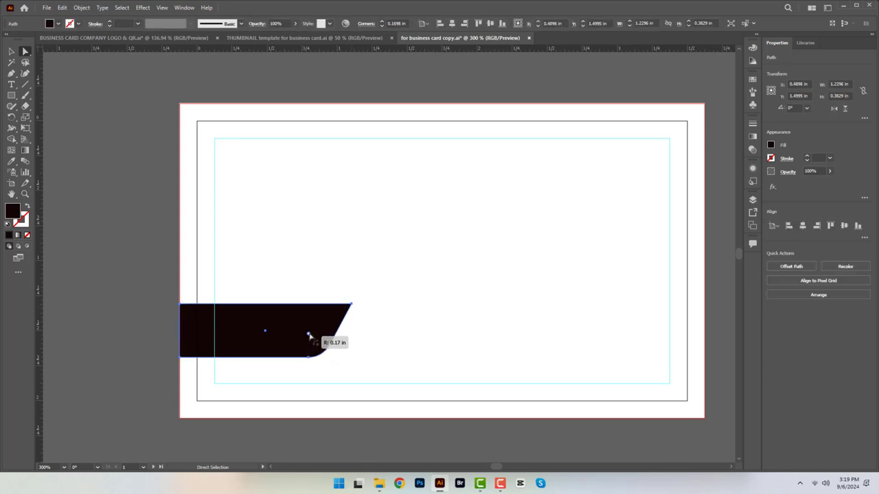
{"action": "key", "text": "v"}
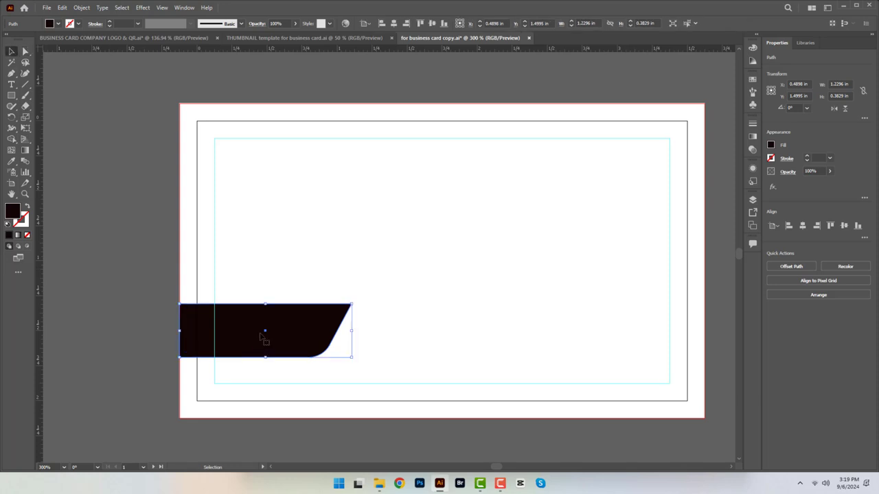
- Make a vertically reflected copy of the bar and nudge it to the right
{"action": "right_click", "coordinate": [261, 335]}
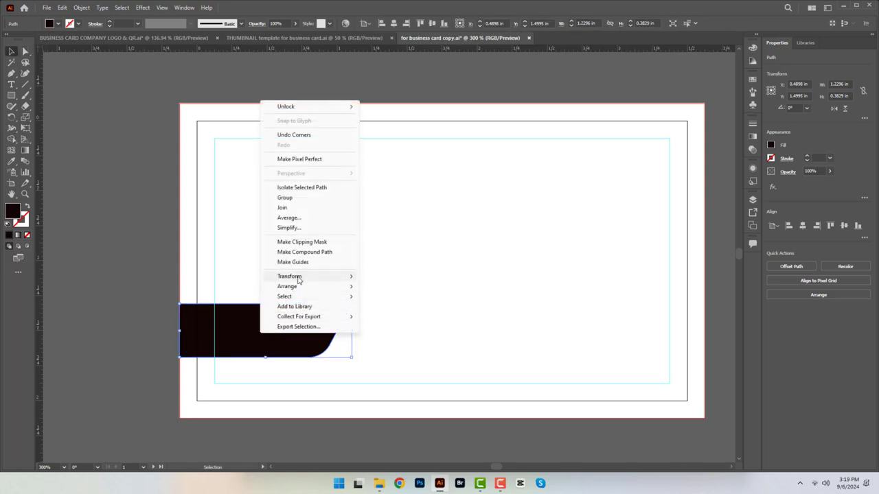
{"action": "mouse_move", "coordinate": [289, 276]}
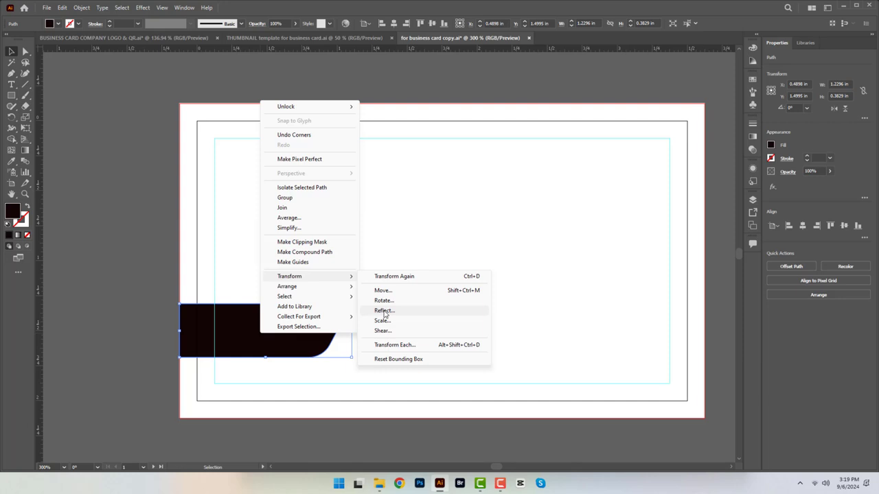
{"action": "left_click", "coordinate": [384, 310]}
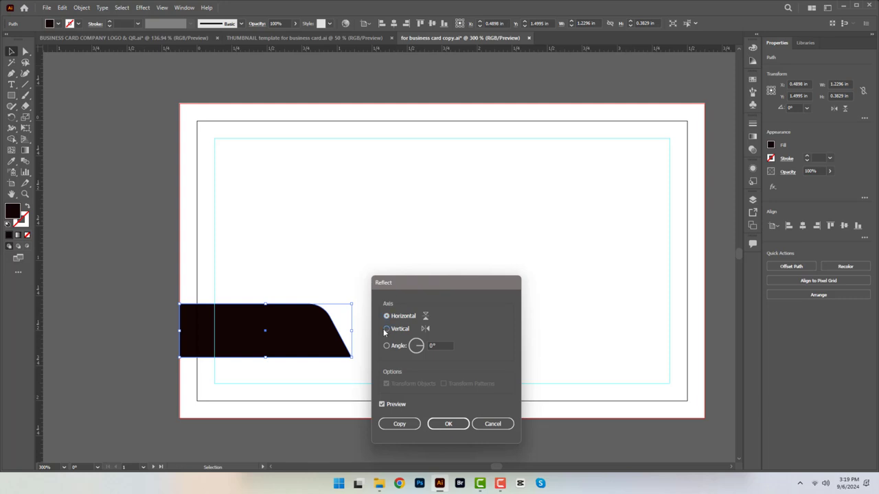
{"action": "left_click", "coordinate": [386, 328]}
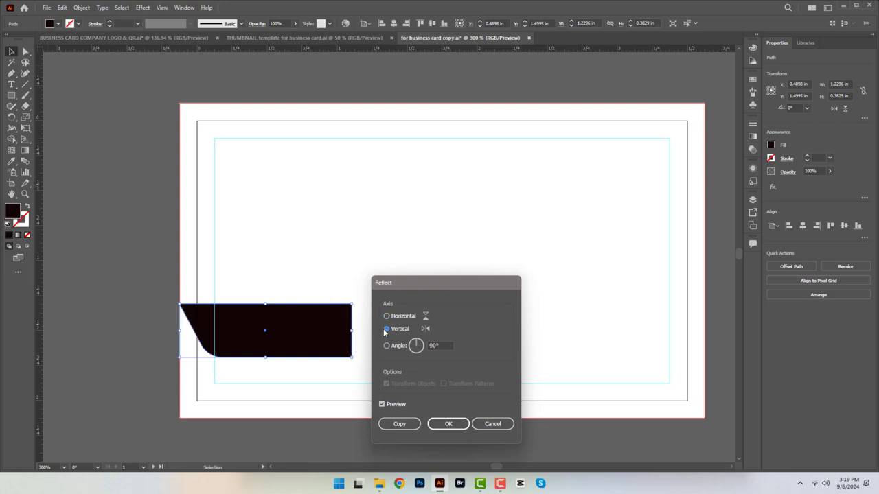
{"action": "left_click", "coordinate": [399, 424]}
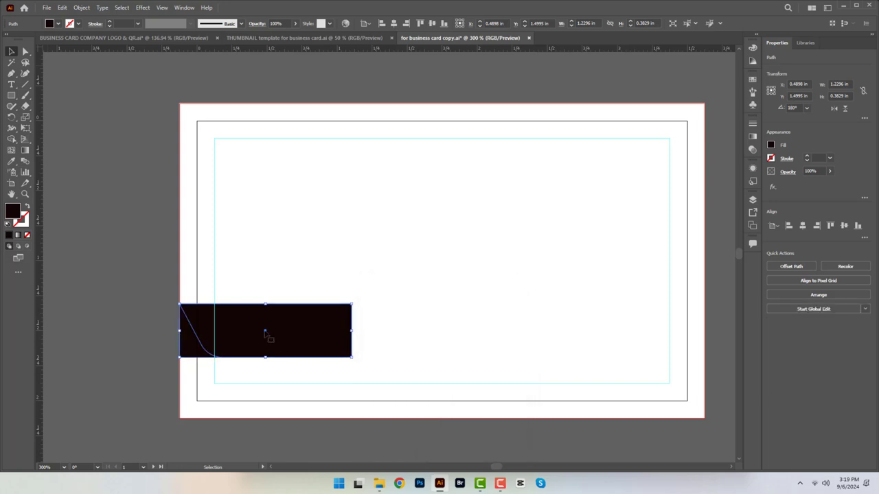
{"action": "key", "text": "Right"}
{"action": "key", "text": "Right"}
{"action": "key", "text": "Right"}
{"action": "key", "text": "Right"}
{"action": "key", "text": "Right"}
{"action": "key", "text": "Right"}
{"action": "key", "text": "Right"}
{"action": "key", "text": "Right"}
{"action": "key", "text": "Right"}
{"action": "key", "text": "Right"}
{"action": "key", "text": "Right"}
{"action": "key", "text": "Right"}
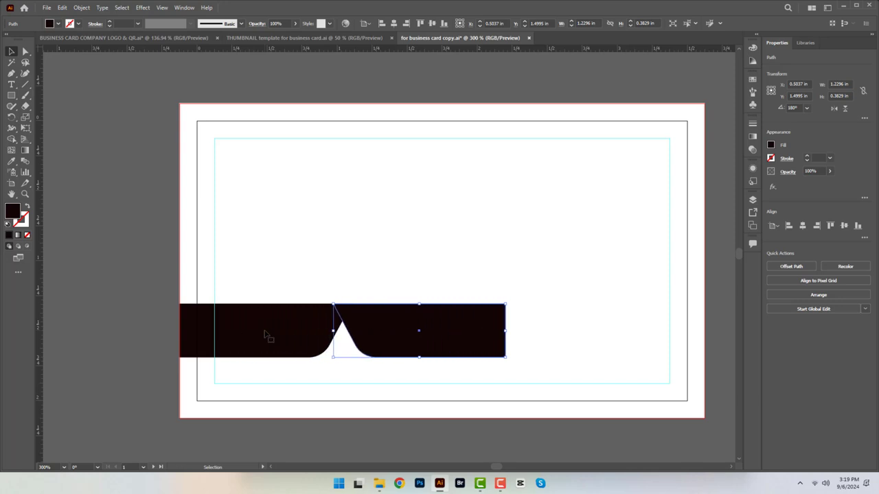
{"action": "key", "text": "Right"}
{"action": "key", "text": "Right"}
{"action": "key", "text": "Right"}
- Reflect the copy across the horizontal axis to form the angled gap
{"action": "right_click", "coordinate": [423, 333]}
{"action": "mouse_move", "coordinate": [453, 273]}
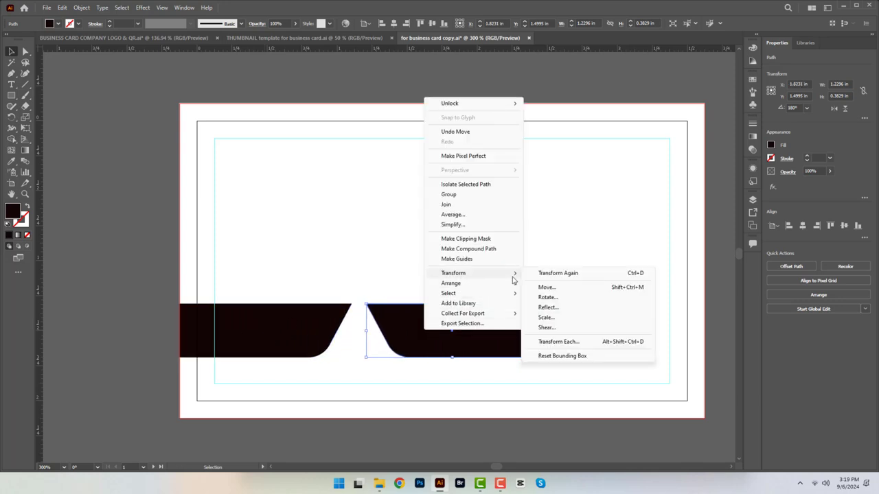
{"action": "left_click", "coordinate": [547, 307]}
{"action": "left_click", "coordinate": [386, 316]}
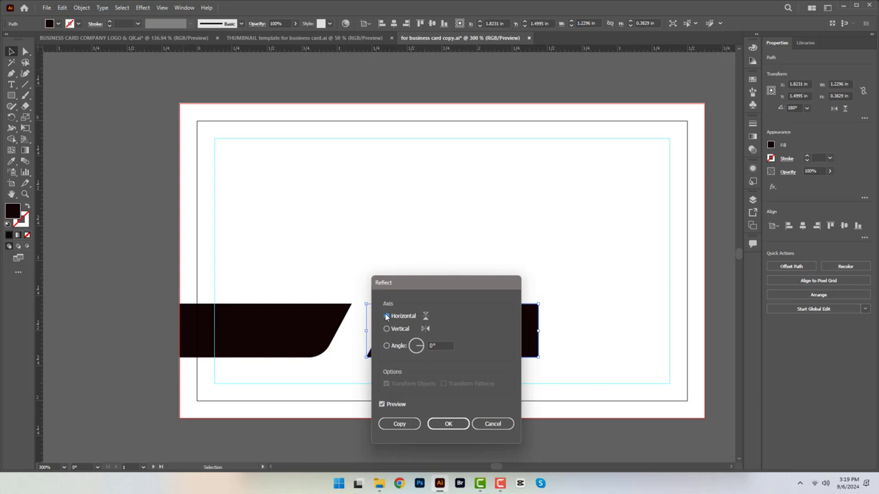
{"action": "left_click", "coordinate": [448, 424]}
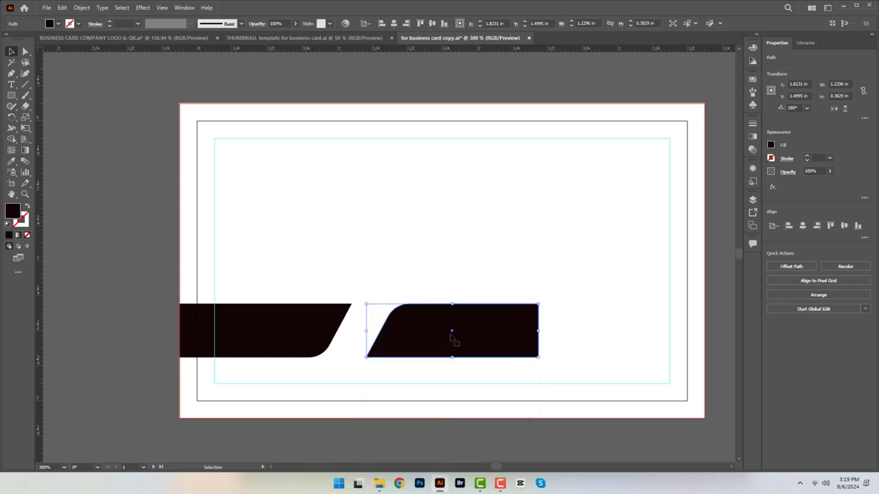
- Draw a rectangle that extends the right bar past the card edge
{"action": "key", "text": "Left"}
{"action": "key", "text": "Left"}
{"action": "key", "text": "Left"}
{"action": "key", "text": "ctrl+shift+a"}
{"action": "key", "text": "m"}
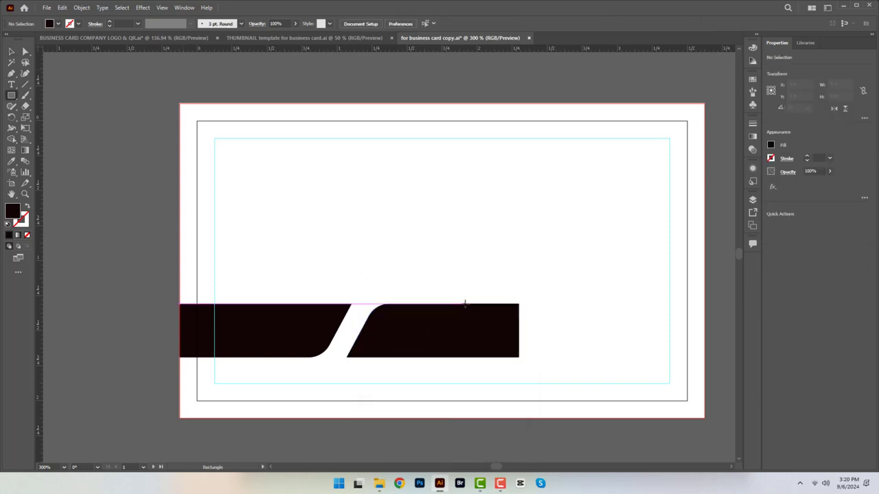
{"action": "left_click_drag", "start_coordinate": [464, 302], "coordinate": [723, 359]}
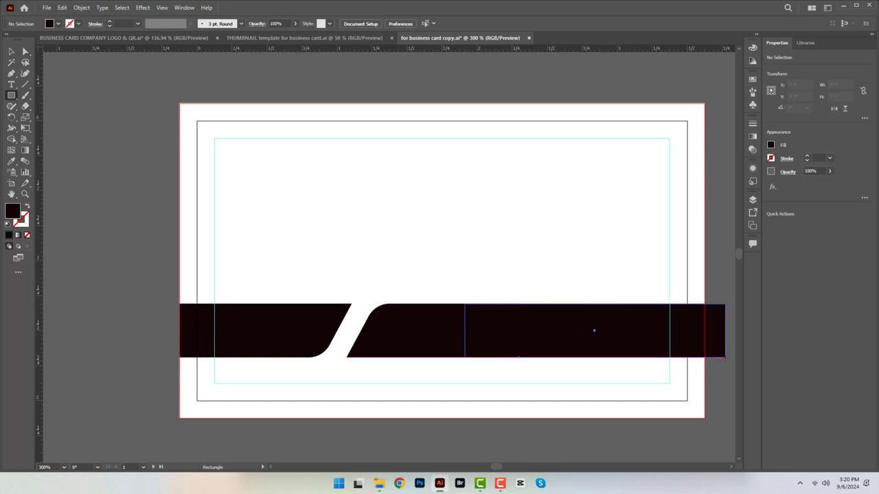
{"action": "key", "text": "v"}
{"action": "left_click", "coordinate": [156, 190]}
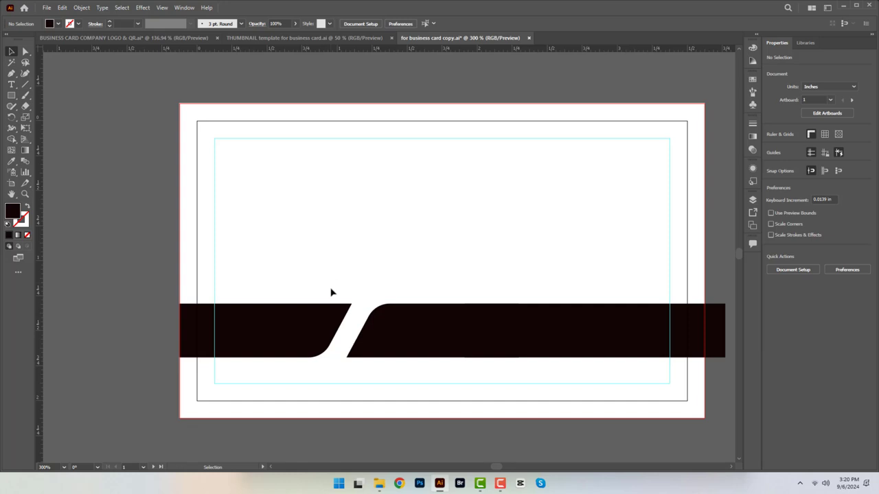
{"action": "scroll", "coordinate": [330, 288], "scroll_direction": "down", "scroll_amount": 2}
{"action": "scroll", "coordinate": [334, 271], "scroll_direction": "up", "scroll_amount": 2}
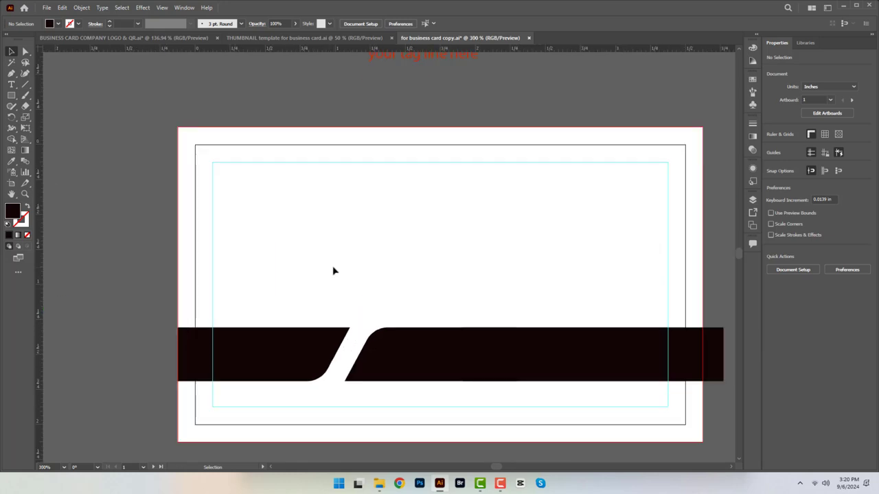
- Fill the right section of the stripe red (E22405), leaving the left piece black
{"action": "left_click", "coordinate": [446, 361]}
{"action": "double_click", "coordinate": [15, 213]}
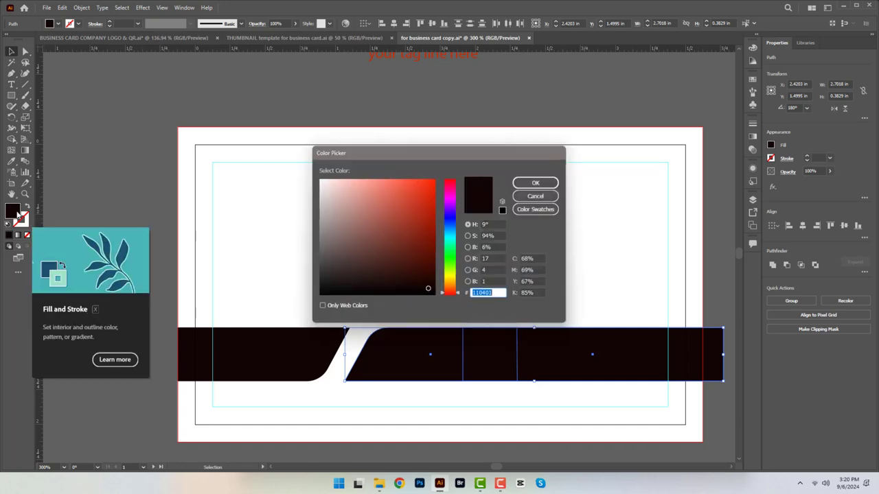
{"action": "left_click", "coordinate": [433, 192]}
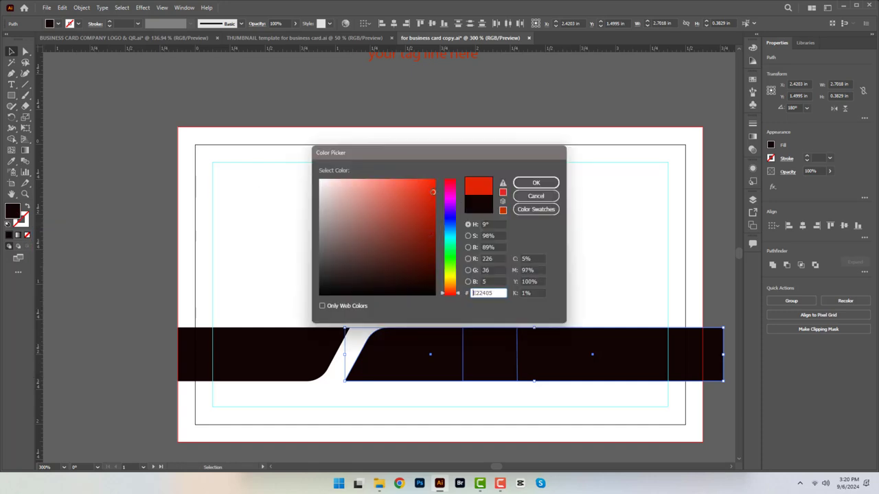
{"action": "left_click", "coordinate": [535, 183]}
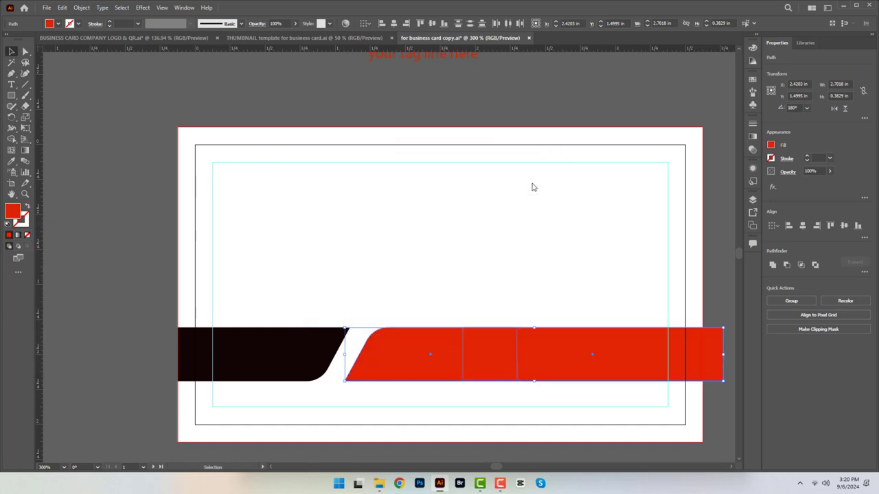
{"action": "left_click", "coordinate": [97, 160]}
{"action": "scroll", "coordinate": [292, 162], "scroll_direction": "down", "scroll_amount": 2}
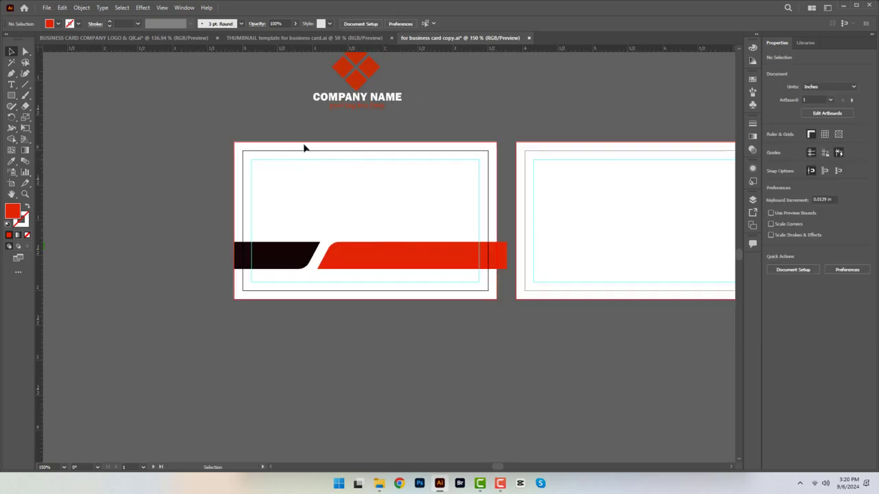
- Make the COMPANY NAME text black using the eyedropper on the black bar
{"action": "left_click_drag", "start_coordinate": [304, 148], "coordinate": [305, 218]}
{"action": "key", "text": "ctrl+z"}
{"action": "key", "text": "i"}
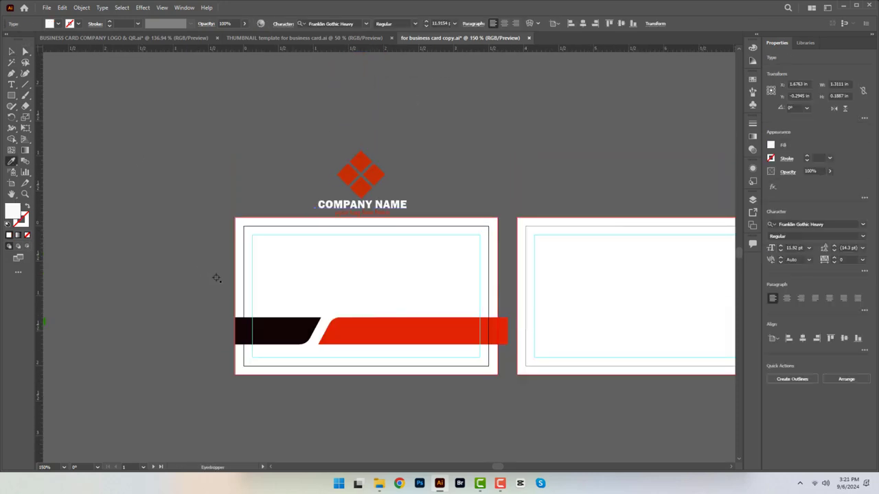
{"action": "left_click", "coordinate": [281, 330]}
- Move the logo group onto the front card, shrink it, and centre it horizontally
{"action": "left_click", "coordinate": [11, 52]}
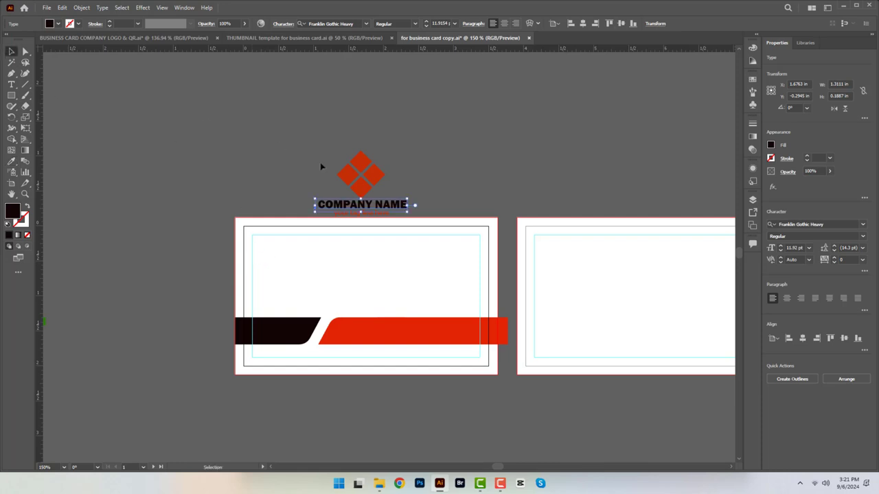
{"action": "left_click_drag", "start_coordinate": [366, 172], "coordinate": [365, 258]}
{"action": "left_click_drag", "start_coordinate": [313, 234], "coordinate": [330, 245]}
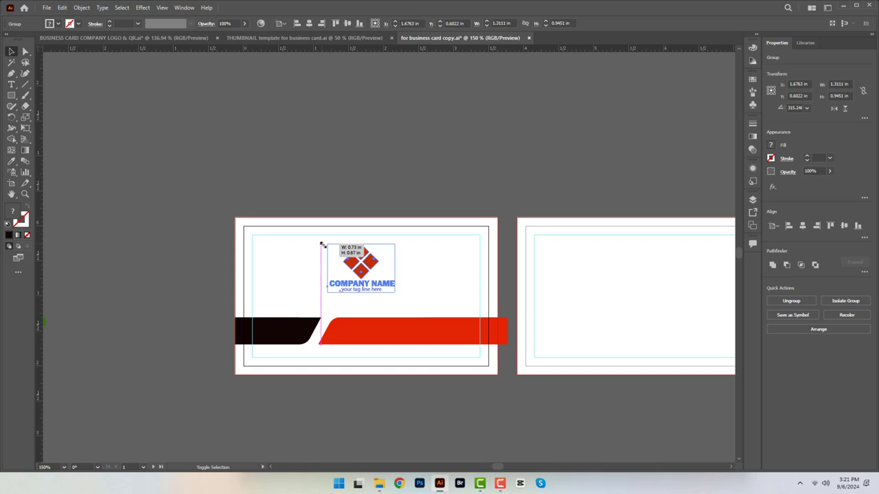
{"action": "left_click", "coordinate": [311, 25]}
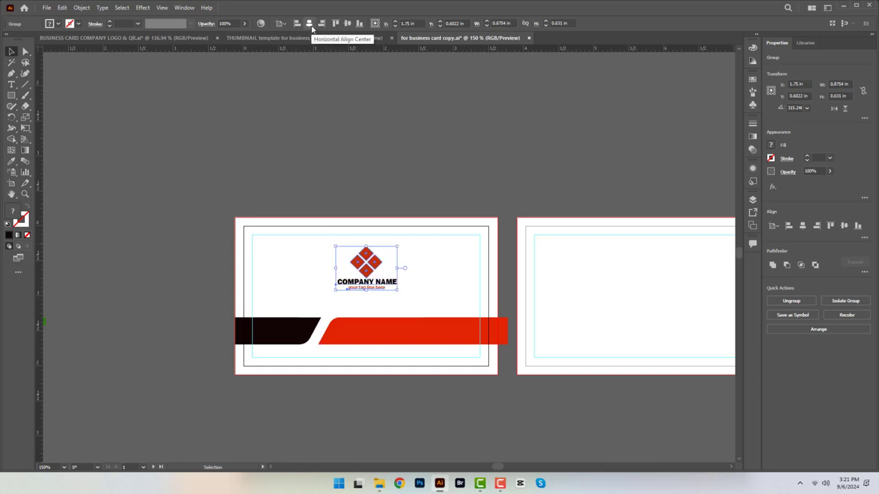
{"action": "left_click", "coordinate": [390, 184]}
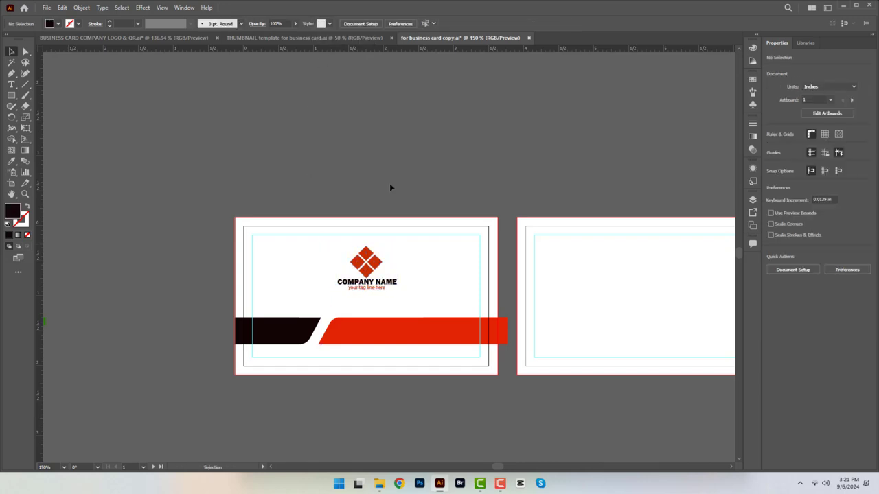
{"action": "left_click", "coordinate": [483, 334]}
- Pull the red stripe's end back so it stops at the card edge
{"action": "left_click_drag", "start_coordinate": [503, 336], "coordinate": [497, 337]}
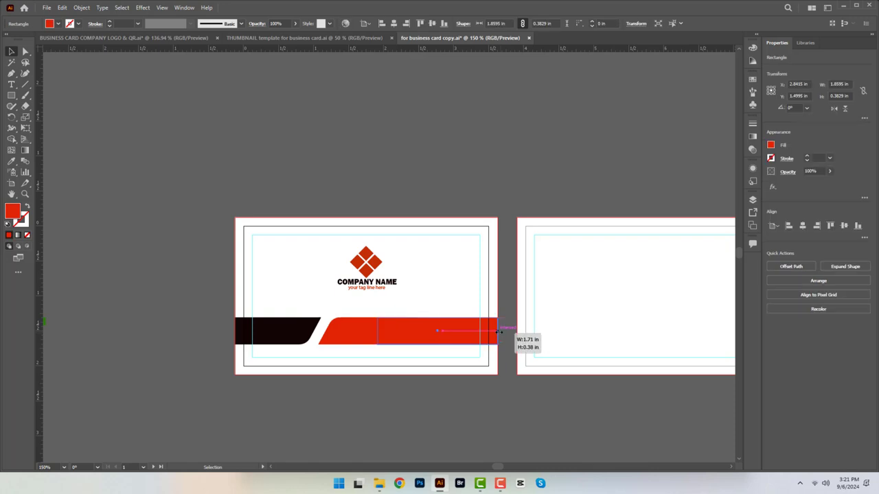
{"action": "scroll", "coordinate": [477, 305], "scroll_direction": "down", "scroll_amount": 1}
{"action": "scroll", "coordinate": [478, 305], "scroll_direction": "up", "scroll_amount": 3}
{"action": "scroll", "coordinate": [477, 304], "scroll_direction": "down", "scroll_amount": 1}
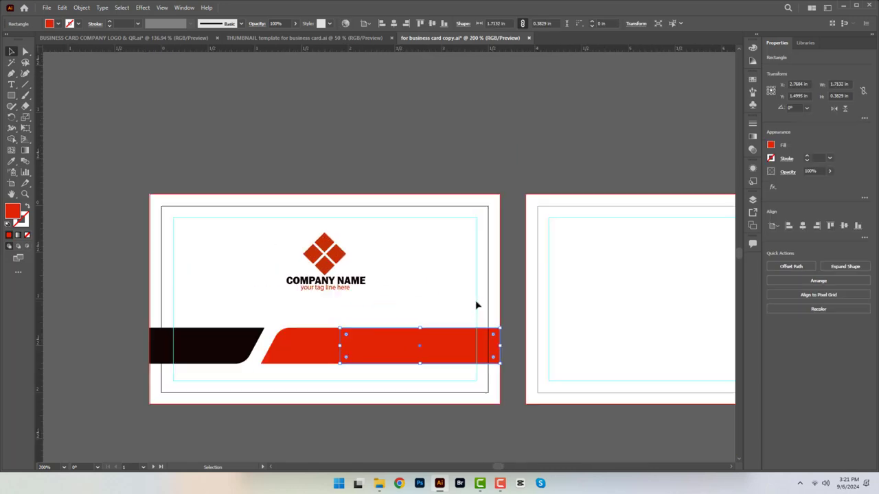
- Draw a rectangle about 2.32 × 1.26 in over the second card's lower left
{"action": "mouse_move", "coordinate": [475, 304]}
{"action": "left_mouse_down"}
{"action": "mouse_move", "coordinate": [407, 272]}
{"action": "mouse_move", "coordinate": [270, 263]}
{"action": "left_mouse_up"}
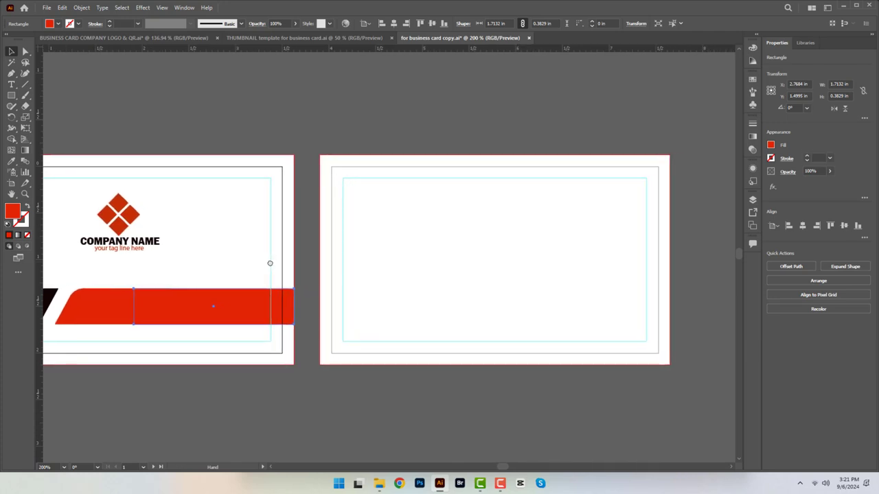
{"action": "key", "text": "m"}
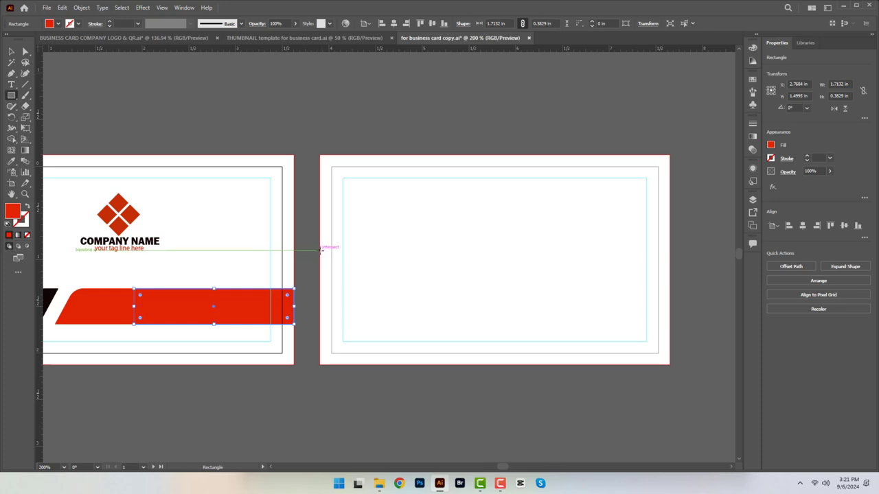
{"action": "mouse_move", "coordinate": [319, 249]}
{"action": "left_mouse_down"}
{"action": "mouse_move", "coordinate": [332, 266]}
{"action": "mouse_move", "coordinate": [496, 361]}
{"action": "mouse_move", "coordinate": [536, 364]}
{"action": "left_mouse_up"}
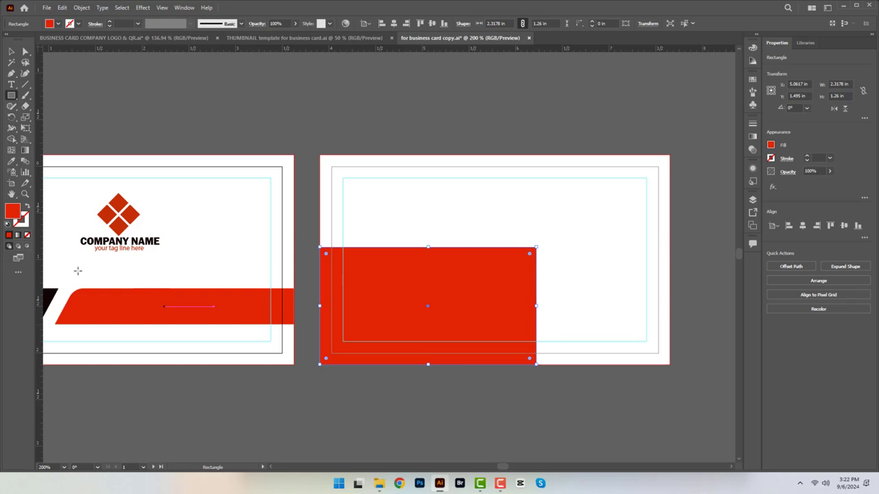
- Make the new rectangle black, slant its right side outward and round its top-right corner
{"action": "key", "text": "i"}
{"action": "left_click", "coordinate": [50, 302]}
{"action": "key", "text": "a"}
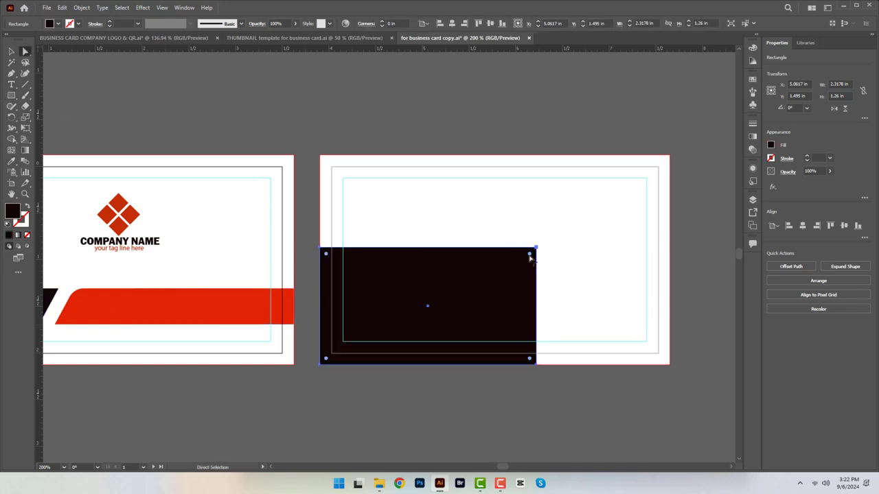
{"action": "left_click_drag", "start_coordinate": [530, 255], "coordinate": [510, 274]}
{"action": "key", "text": "ctrl+z"}
{"action": "left_click_drag", "start_coordinate": [536, 363], "coordinate": [580, 364]}
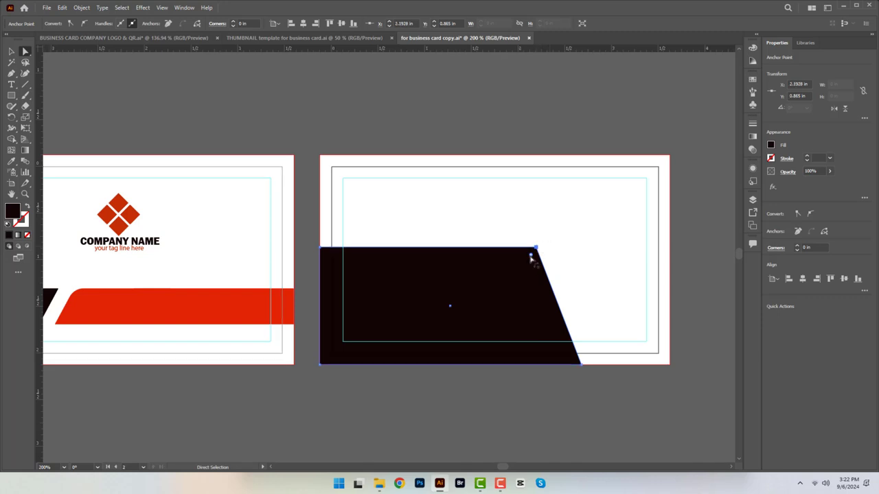
{"action": "mouse_move", "coordinate": [533, 254]}
{"action": "left_mouse_down"}
{"action": "mouse_move", "coordinate": [504, 294]}
{"action": "mouse_move", "coordinate": [479, 304]}
{"action": "left_mouse_up"}
- Add a thin front-card-red strip along the bottom with a slanted, rounded right end
{"action": "key", "text": "m"}
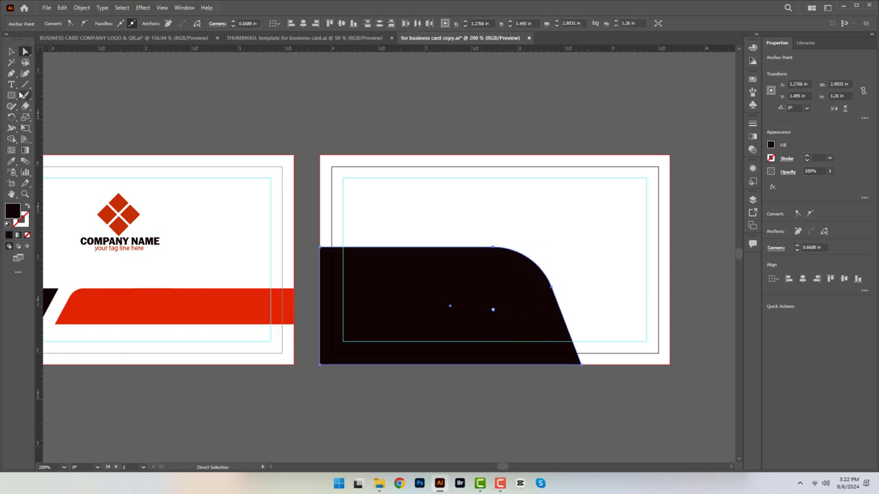
{"action": "left_click_drag", "start_coordinate": [320, 321], "coordinate": [619, 364]}
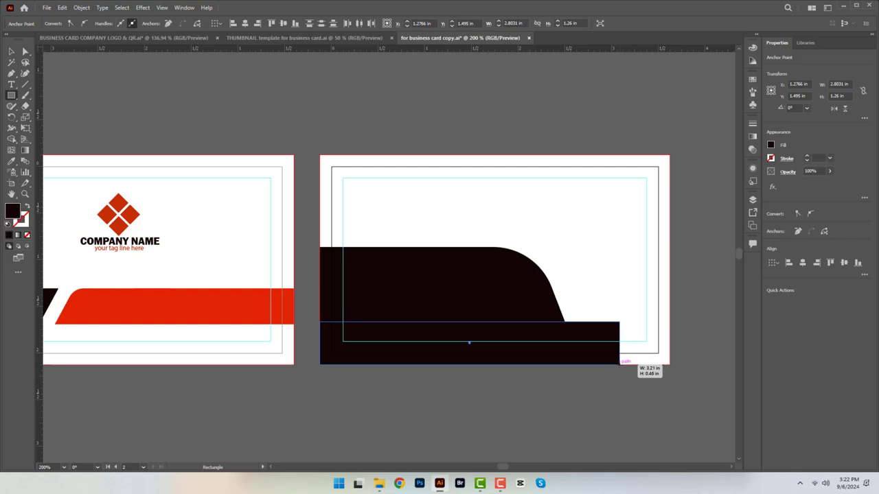
{"action": "key", "text": "a"}
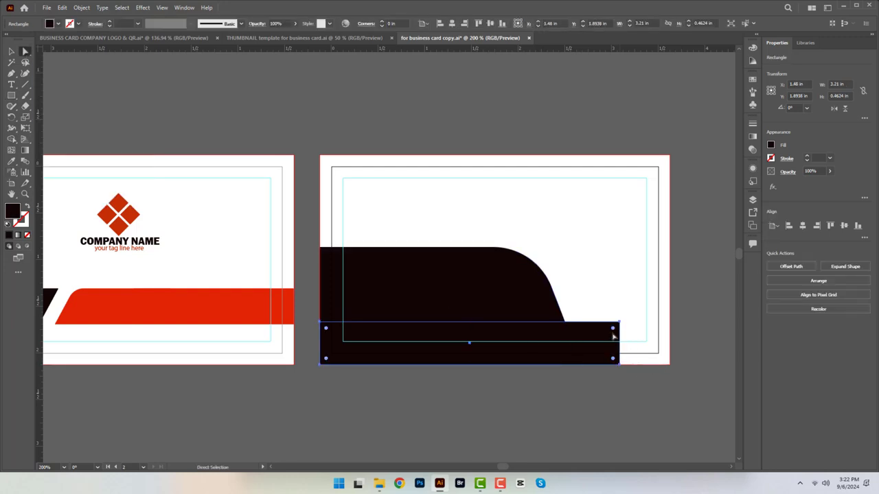
{"action": "left_click_drag", "start_coordinate": [619, 363], "coordinate": [633, 364]}
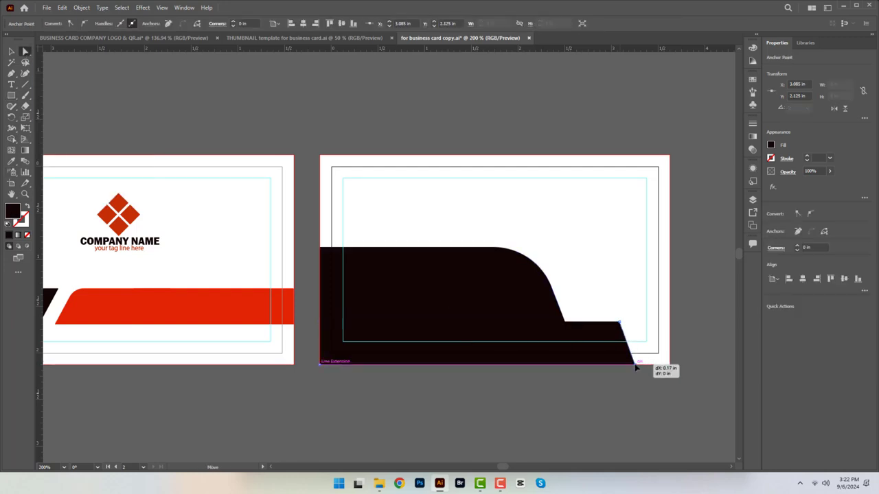
{"action": "left_click_drag", "start_coordinate": [614, 329], "coordinate": [585, 351]}
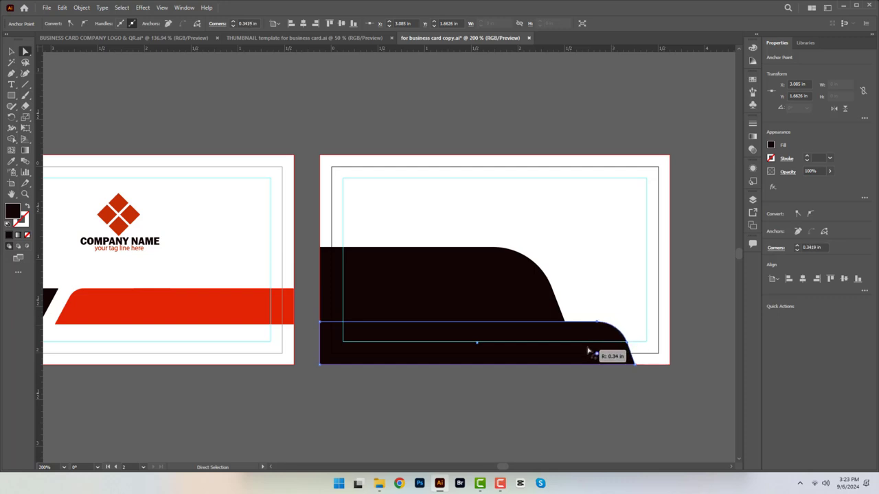
{"action": "key", "text": "i"}
{"action": "left_click", "coordinate": [171, 308]}
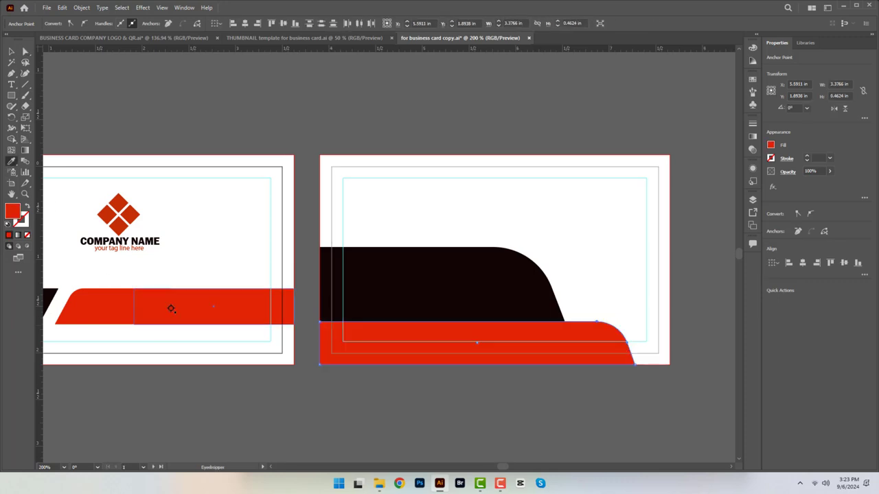
{"action": "key", "text": "v"}
{"action": "left_click_drag", "start_coordinate": [476, 321], "coordinate": [476, 336]}
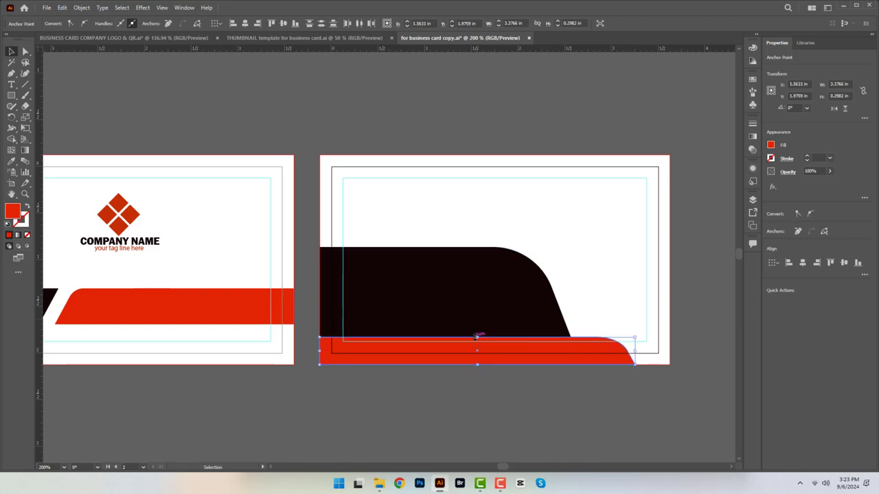
{"action": "left_click", "coordinate": [198, 149]}
- Move the QR code onto the back card's top-left corner
{"action": "scroll", "coordinate": [234, 198], "scroll_direction": "down", "scroll_amount": 2, "text": "alt"}
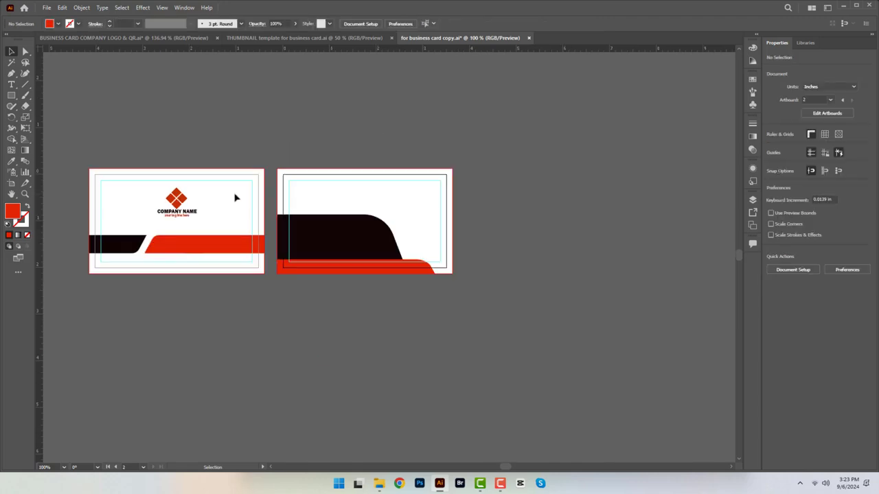
{"action": "scroll", "coordinate": [439, 198], "scroll_direction": "left", "scroll_amount": 3}
{"action": "left_click_drag", "start_coordinate": [137, 199], "coordinate": [347, 184]}
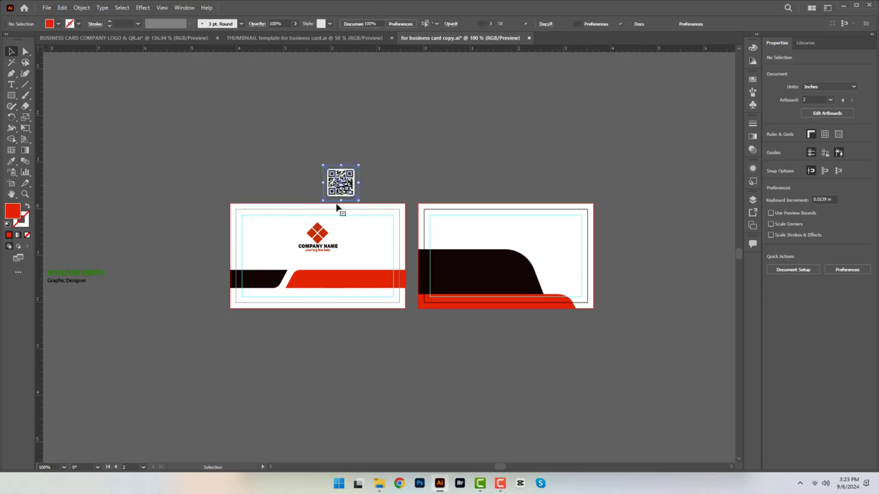
{"action": "left_click_drag", "start_coordinate": [340, 219], "coordinate": [262, 226]}
{"action": "left_click_drag", "start_coordinate": [261, 189], "coordinate": [367, 239]}
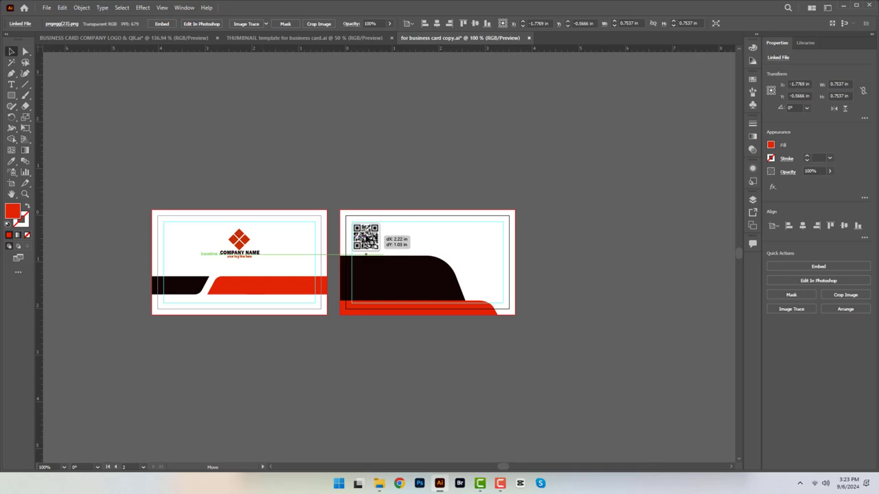
{"action": "left_click_drag", "start_coordinate": [375, 234], "coordinate": [376, 235]}
{"action": "scroll", "coordinate": [377, 235], "scroll_direction": "up", "scroll_amount": 3}
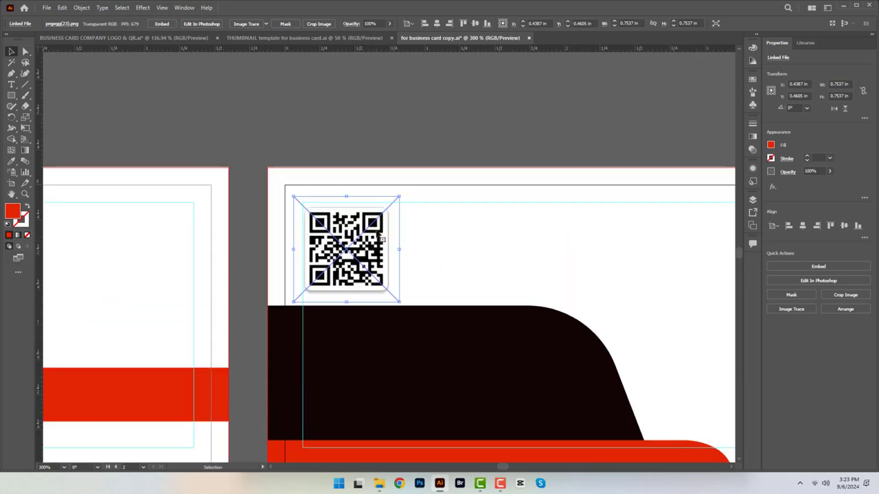
- Shrink the QR code to about 0.64 in square and nudge it into the corner
{"action": "key", "text": "Up"}
{"action": "key", "text": "Up"}
{"action": "key", "text": "Left"}
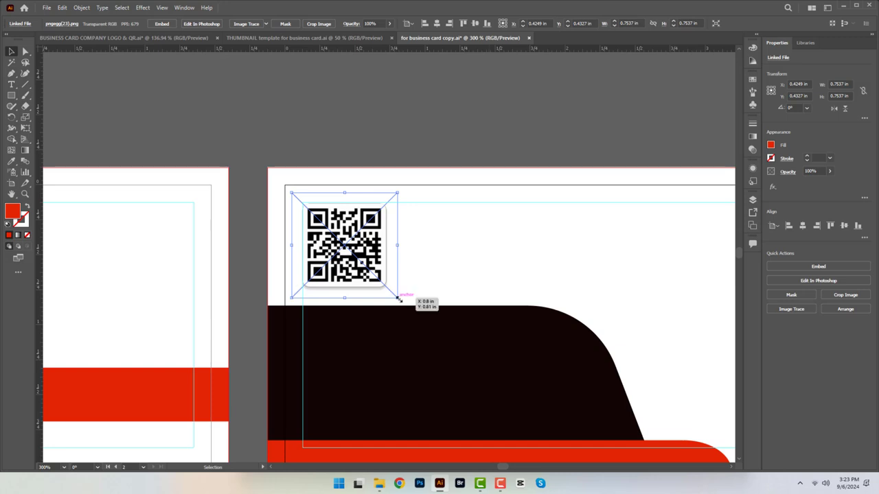
{"action": "left_click_drag", "start_coordinate": [398, 297], "coordinate": [389, 289]}
{"action": "key", "text": "Up"}
{"action": "key", "text": "Up"}
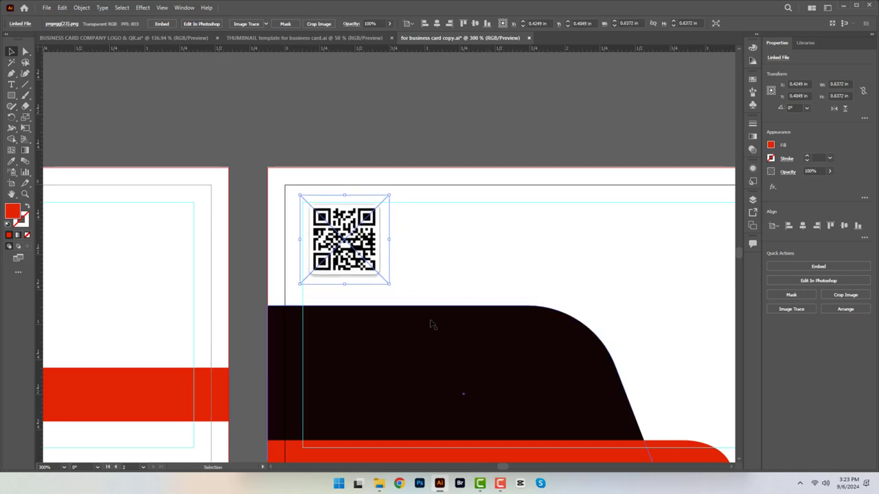
{"action": "key", "text": "Up"}
{"action": "key", "text": "Up"}
{"action": "key", "text": "Left"}
{"action": "key", "text": "Left"}
{"action": "key", "text": "Left"}
{"action": "scroll", "coordinate": [481, 226], "scroll_direction": "down", "scroll_amount": 1}
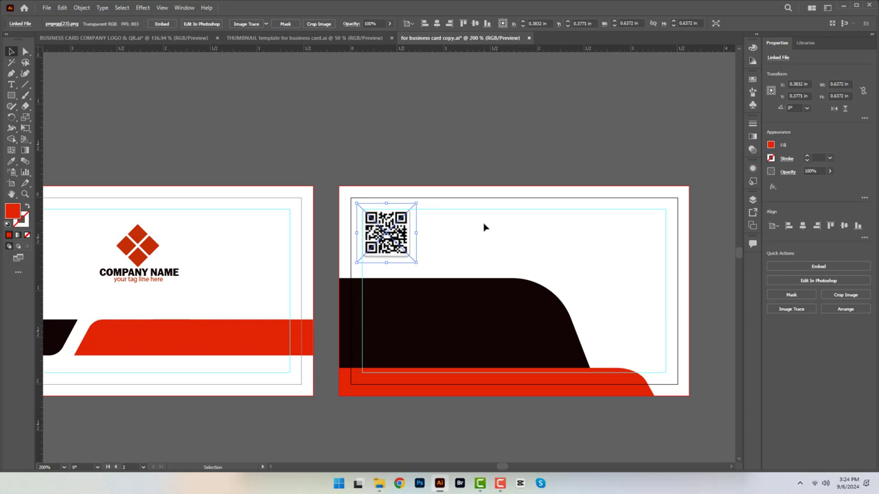
{"action": "left_click", "coordinate": [481, 258]}
{"action": "key", "text": "m"}
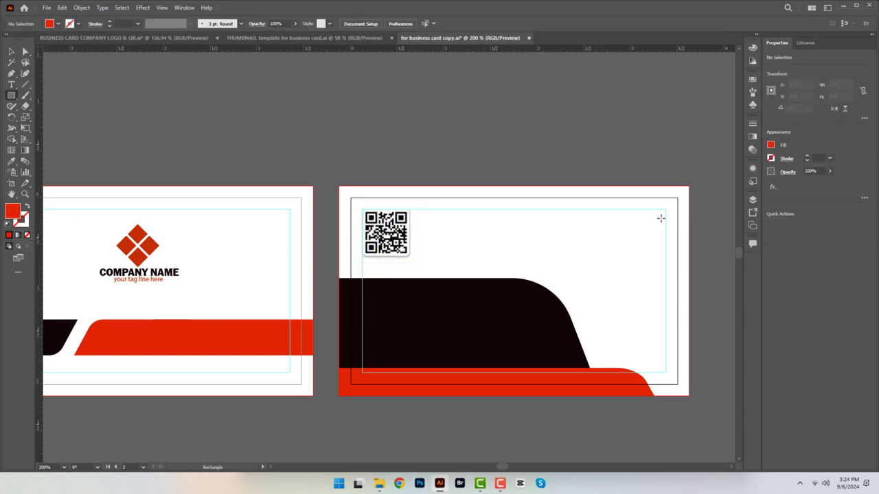
- Draw a red 1.55 × 0.47 in top-right band with a slanted, rounded left end
{"action": "left_click_drag", "start_coordinate": [683, 207], "coordinate": [559, 254]}
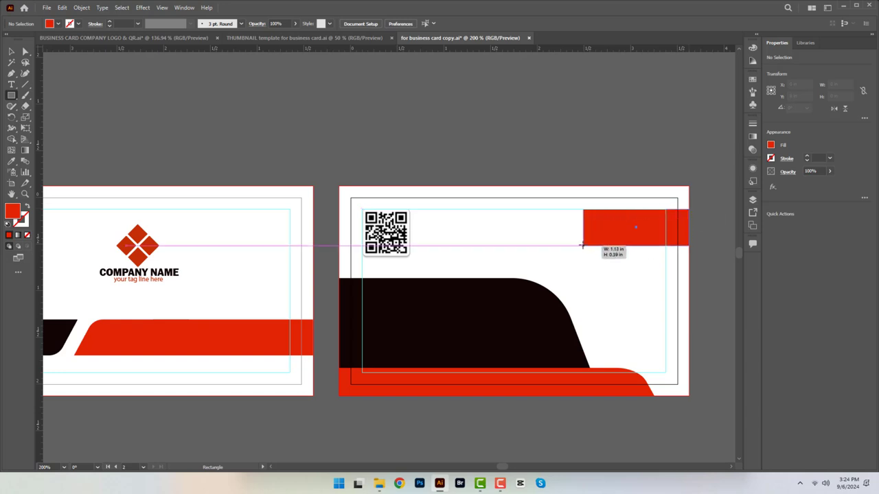
{"action": "key", "text": "a"}
{"action": "left_click_drag", "start_coordinate": [560, 209], "coordinate": [543, 210]}
{"action": "left_click", "coordinate": [561, 251]}
{"action": "mouse_move", "coordinate": [564, 248]}
{"action": "left_mouse_down"}
{"action": "mouse_move", "coordinate": [582, 225]}
{"action": "mouse_move", "coordinate": [573, 236]}
{"action": "left_mouse_up"}
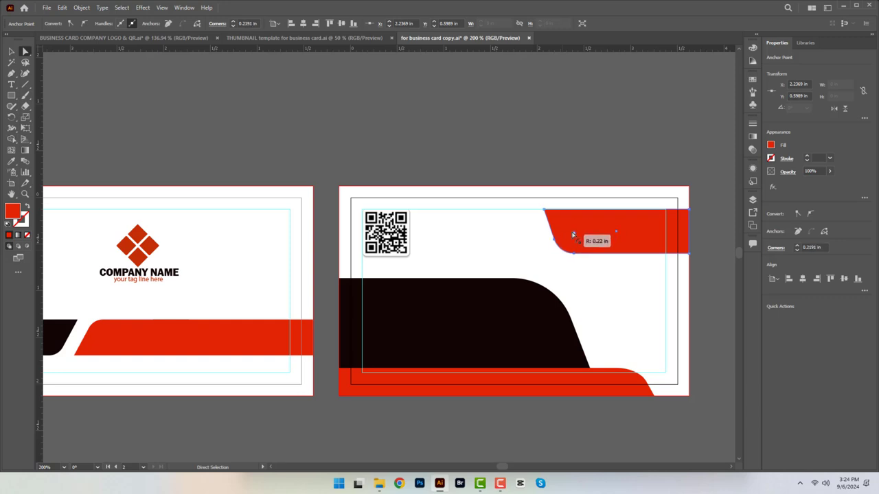
{"action": "key", "text": "v"}
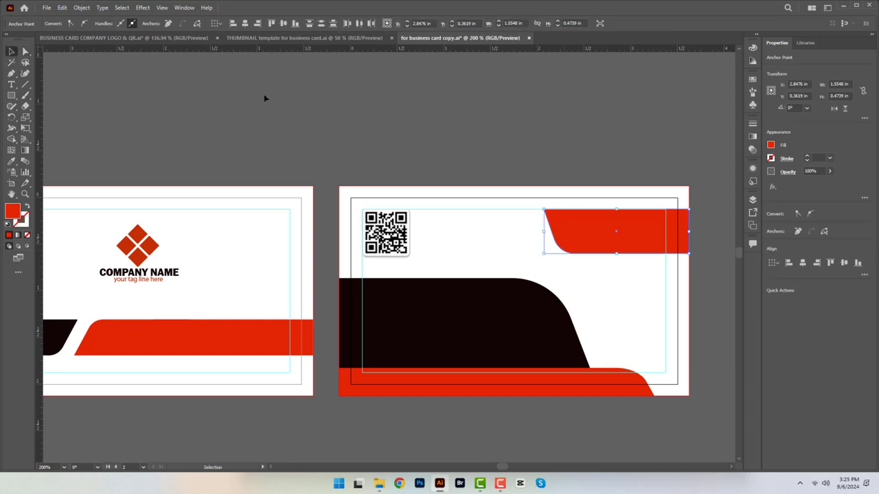
- Bring the contact details group toward the back card and make it white
{"action": "scroll", "coordinate": [292, 195], "scroll_direction": "down", "scroll_amount": 2}
{"action": "mouse_move", "coordinate": [303, 211]}
{"action": "left_mouse_down"}
{"action": "mouse_move", "coordinate": [396, 175]}
{"action": "mouse_move", "coordinate": [490, 168]}
{"action": "left_mouse_up"}
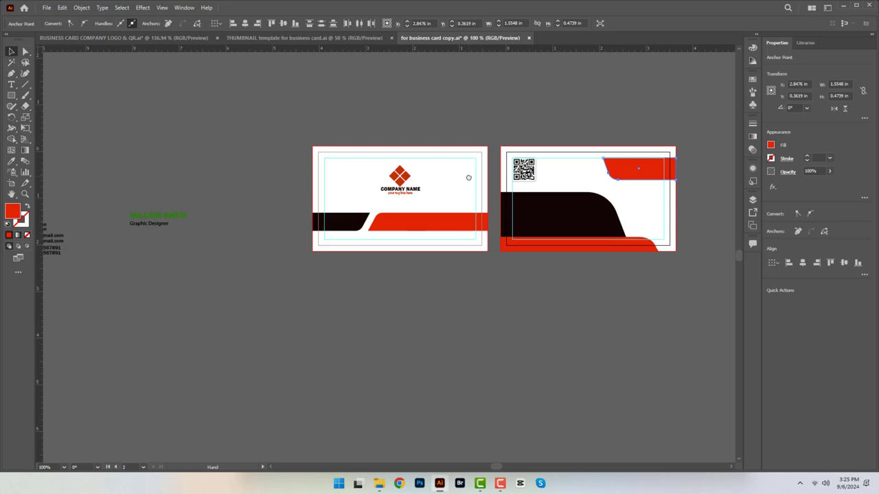
{"action": "mouse_move", "coordinate": [41, 243]}
{"action": "left_mouse_down"}
{"action": "mouse_move", "coordinate": [487, 295]}
{"action": "mouse_move", "coordinate": [225, 385]}
{"action": "mouse_move", "coordinate": [337, 272]}
{"action": "left_mouse_up"}
{"action": "scroll", "coordinate": [314, 294], "scroll_direction": "up", "scroll_amount": 1}
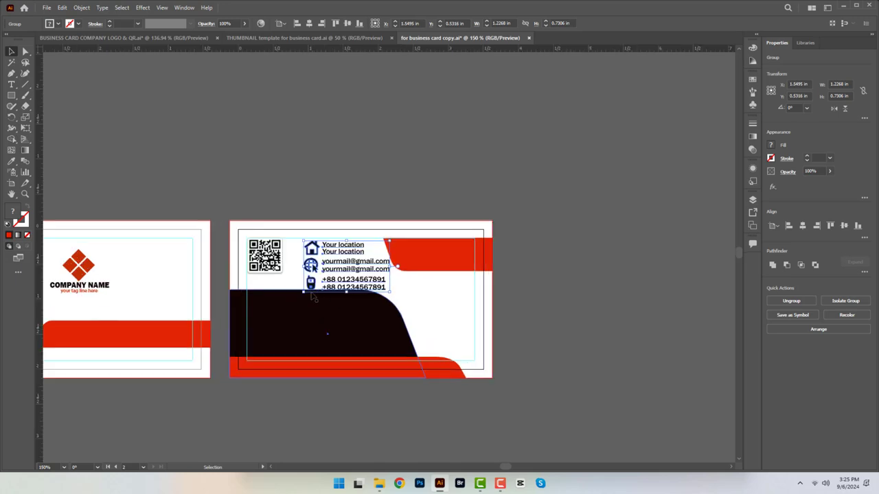
{"action": "scroll", "coordinate": [312, 295], "scroll_direction": "up", "scroll_amount": 1}
{"action": "scroll", "coordinate": [406, 124], "scroll_direction": "down", "scroll_amount": 3}
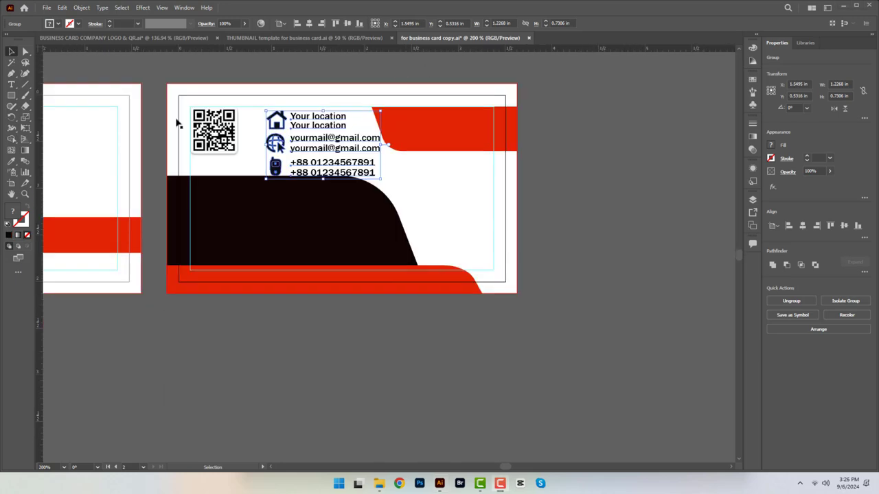
{"action": "left_click", "coordinate": [11, 96]}
{"action": "scroll", "coordinate": [286, 109], "scroll_direction": "up", "scroll_amount": 2}
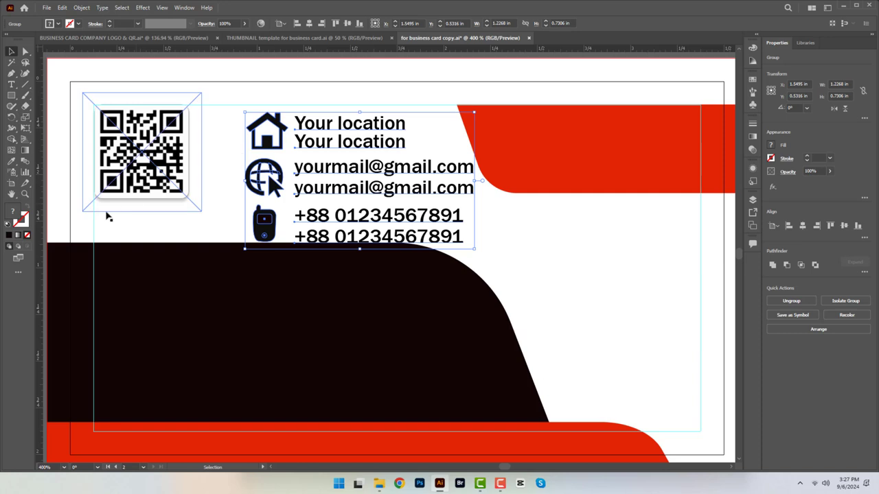
{"action": "key", "text": "i"}
{"action": "left_click", "coordinate": [244, 101]}
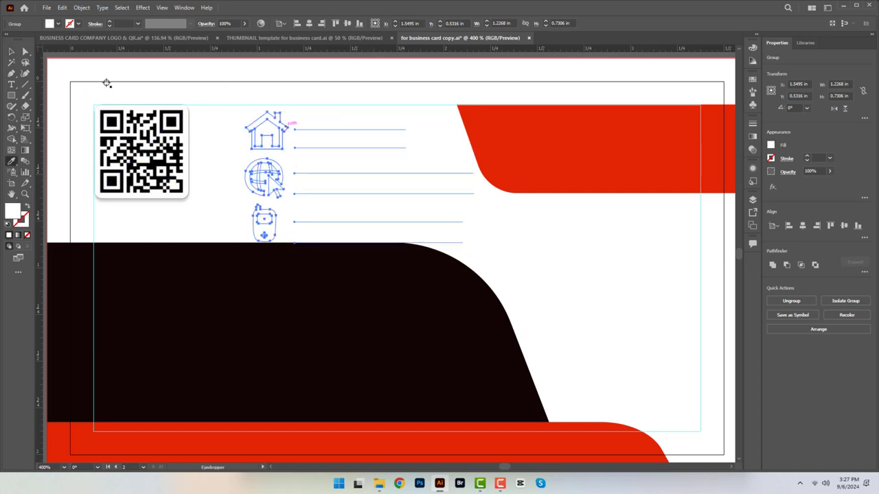
- Place the contact details lower-left on the black shape and bring them to front
{"action": "key", "text": "v"}
{"action": "mouse_move", "coordinate": [282, 133]}
{"action": "left_mouse_down"}
{"action": "mouse_move", "coordinate": [244, 267]}
{"action": "mouse_move", "coordinate": [275, 191]}
{"action": "left_mouse_up"}
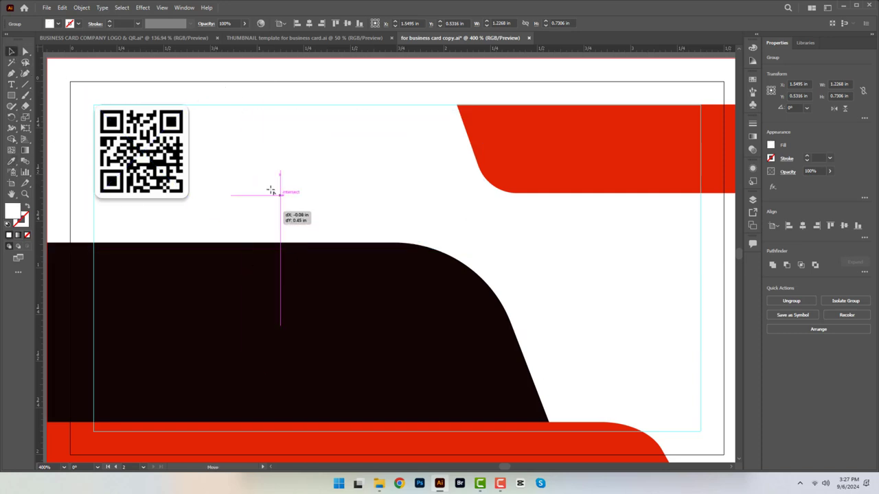
{"action": "right_click", "coordinate": [274, 188]}
{"action": "left_click", "coordinate": [401, 318]}
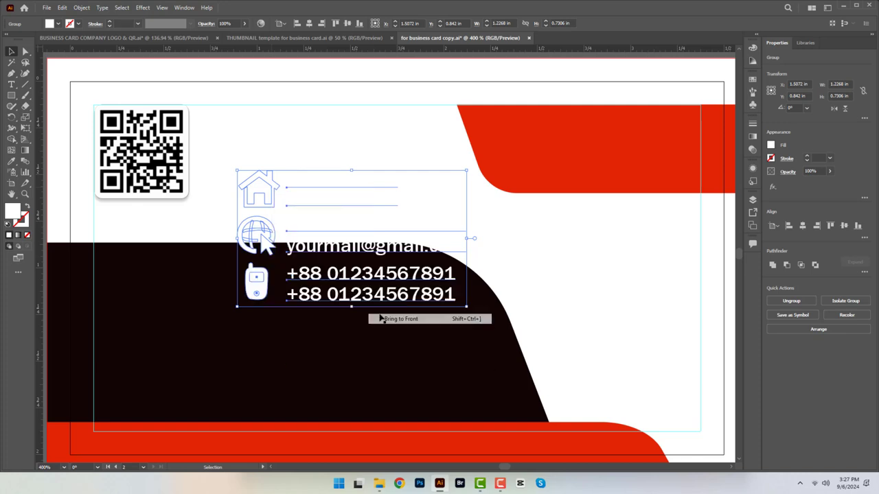
{"action": "mouse_move", "coordinate": [299, 194]}
{"action": "left_mouse_down"}
{"action": "mouse_move", "coordinate": [241, 302]}
{"action": "mouse_move", "coordinate": [134, 278]}
{"action": "left_mouse_up"}
{"action": "scroll", "coordinate": [135, 278], "scroll_direction": "down", "scroll_amount": 2}
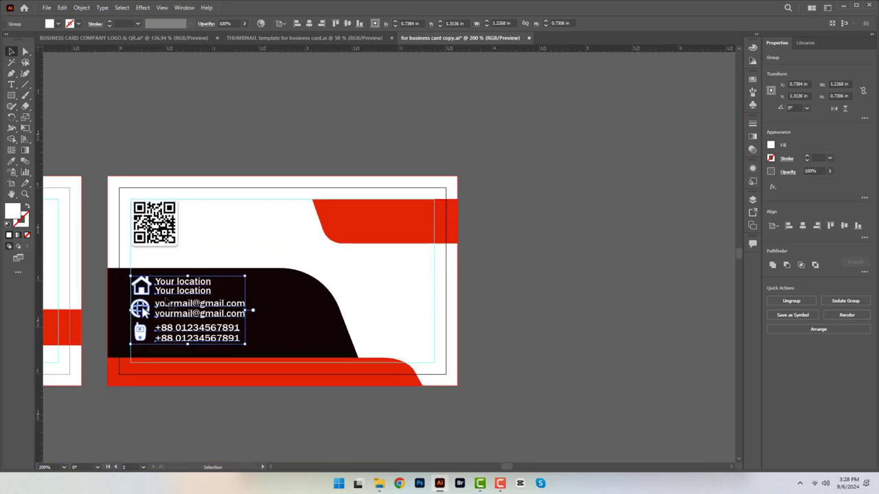
{"action": "left_click_drag", "start_coordinate": [110, 306], "coordinate": [262, 301]}
{"action": "scroll", "coordinate": [261, 302], "scroll_direction": "up", "scroll_amount": 2}
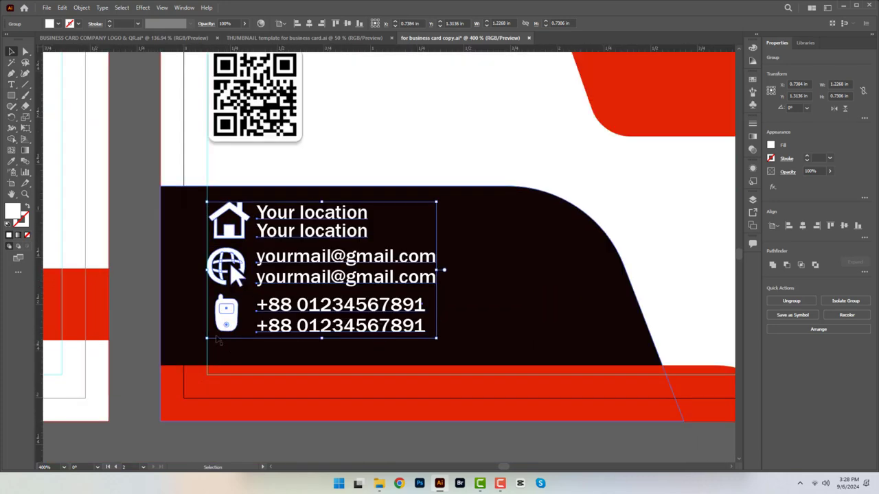
- Recolour the phone icon's inner detail black
{"action": "key", "text": "ctrl+shift+a"}
{"action": "left_click", "coordinate": [230, 262]}
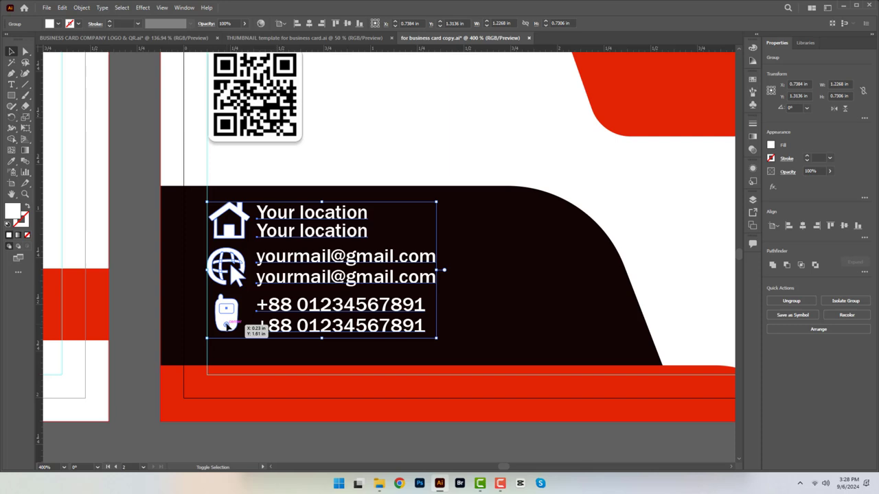
{"action": "key", "text": "a"}
{"action": "left_click", "coordinate": [134, 156]}
{"action": "left_click", "coordinate": [227, 312]}
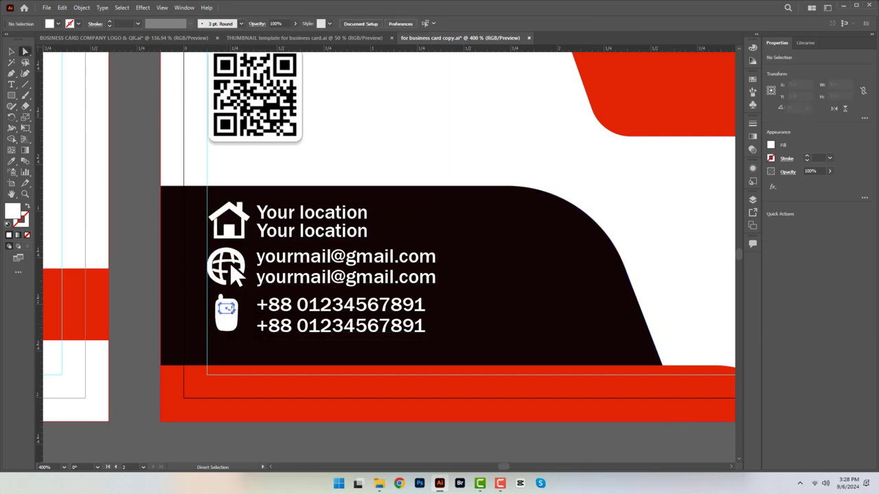
{"action": "left_click", "coordinate": [236, 322]}
{"action": "left_click", "coordinate": [11, 161]}
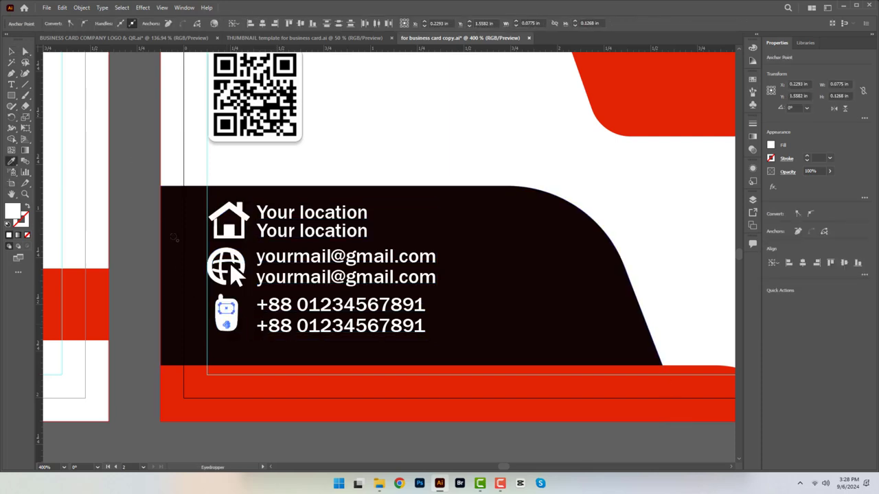
{"action": "left_click", "coordinate": [175, 238]}
{"action": "left_click", "coordinate": [10, 52]}
{"action": "left_click", "coordinate": [134, 168]}
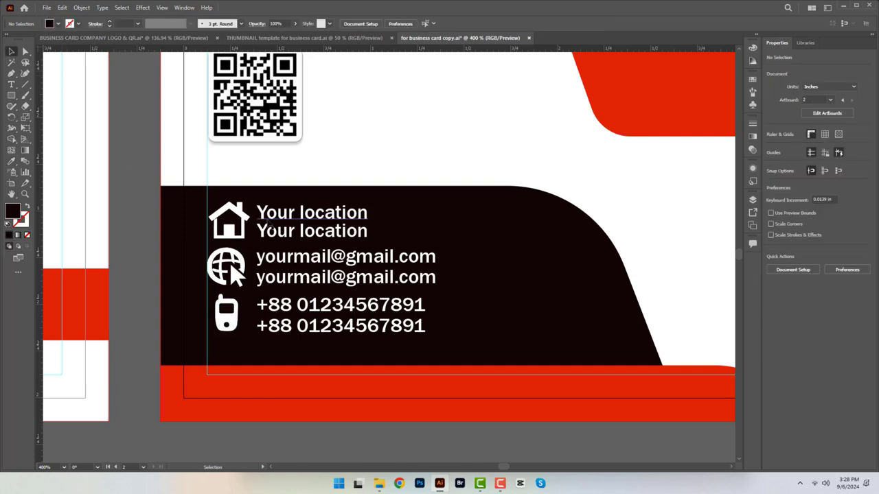
- Lower the contact details group slightly on the black shape
{"action": "scroll", "coordinate": [283, 219], "scroll_direction": "down", "scroll_amount": 2}
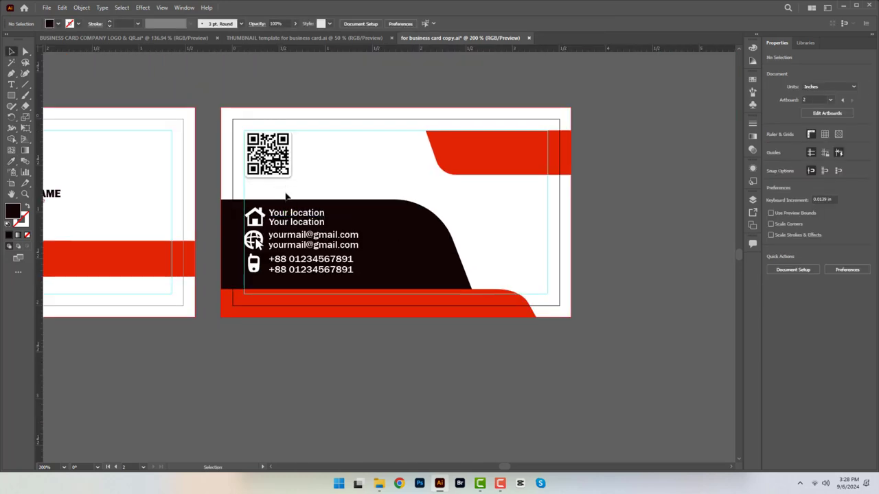
{"action": "left_click", "coordinate": [290, 216]}
{"action": "left_click_drag", "start_coordinate": [302, 212], "coordinate": [325, 242]}
{"action": "left_click", "coordinate": [310, 365]}
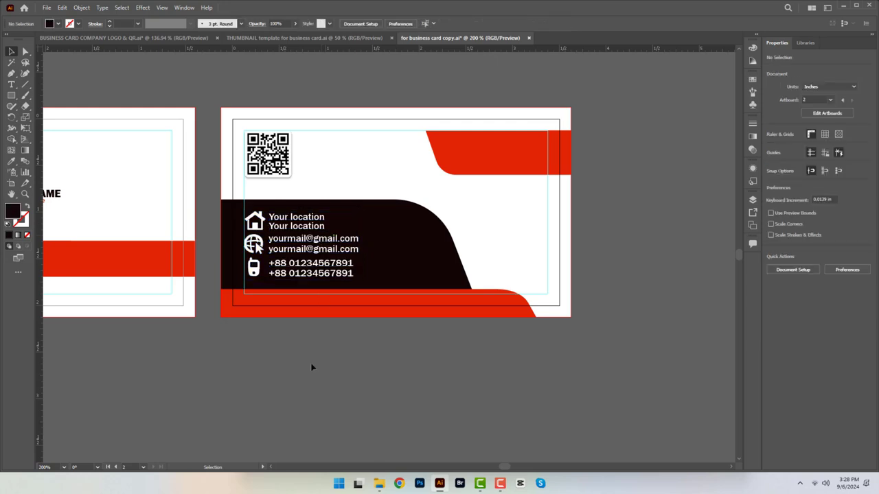
{"action": "scroll", "coordinate": [339, 316], "scroll_direction": "down", "scroll_amount": 1}
- Type BRAND NAME on the red shape and set it in Franklin Gothic Medium
{"action": "key", "text": "t"}
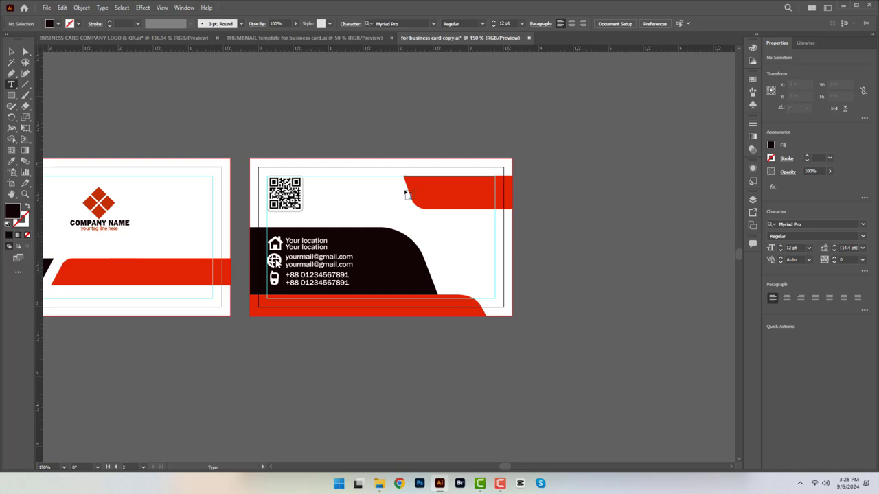
{"action": "left_click", "coordinate": [432, 187]}
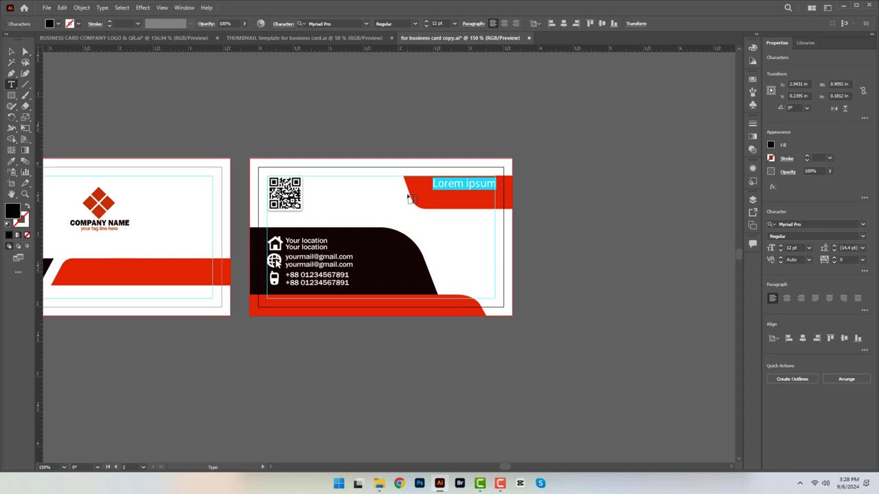
{"action": "key", "text": "BackSpace"}
{"action": "type", "text": "RA"}
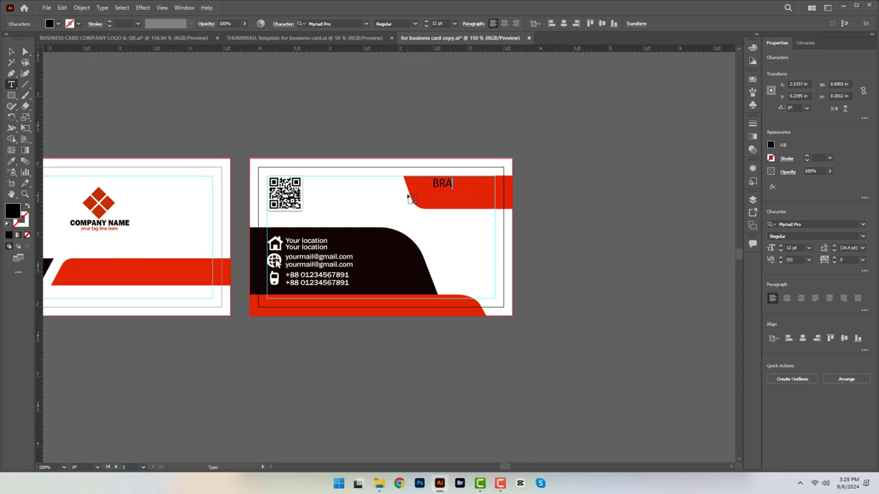
{"action": "type", "text": "ND NA"}
{"action": "type", "text": "ME"}
{"action": "left_click_drag", "start_coordinate": [432, 183], "coordinate": [509, 183]}
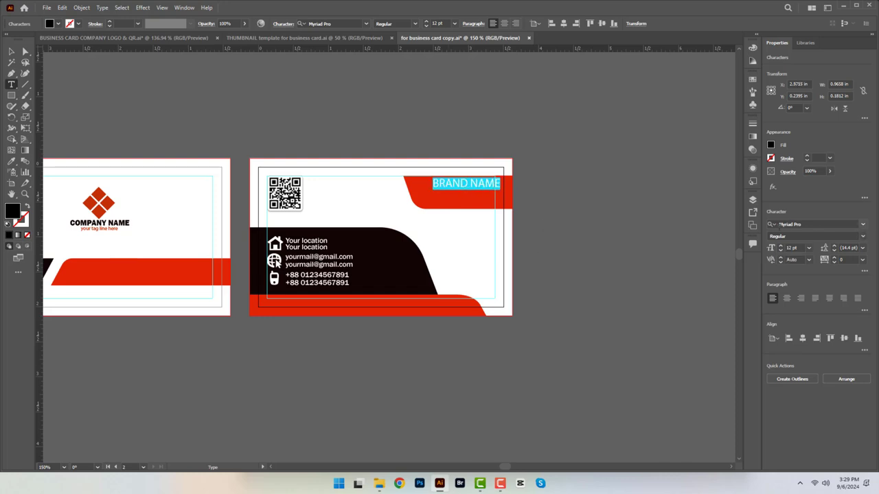
{"action": "left_click", "coordinate": [773, 225]}
{"action": "left_click", "coordinate": [857, 230]}
{"action": "left_click", "coordinate": [863, 224]}
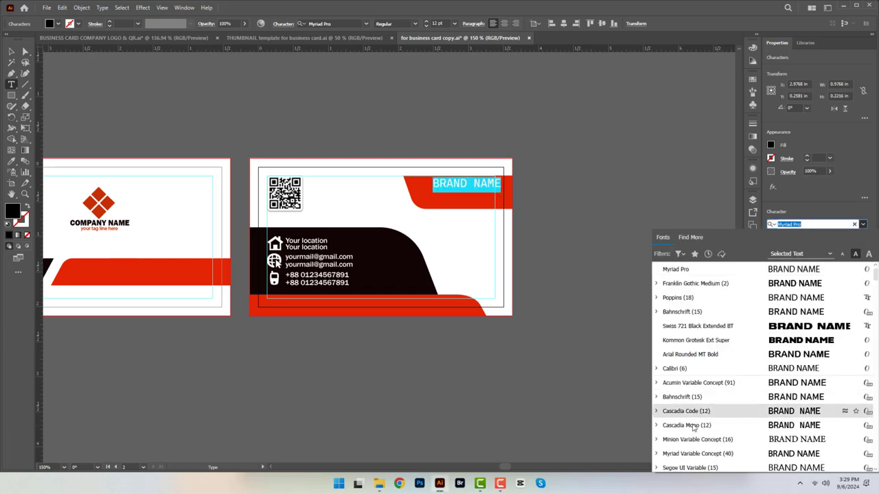
{"action": "left_click", "coordinate": [732, 289]}
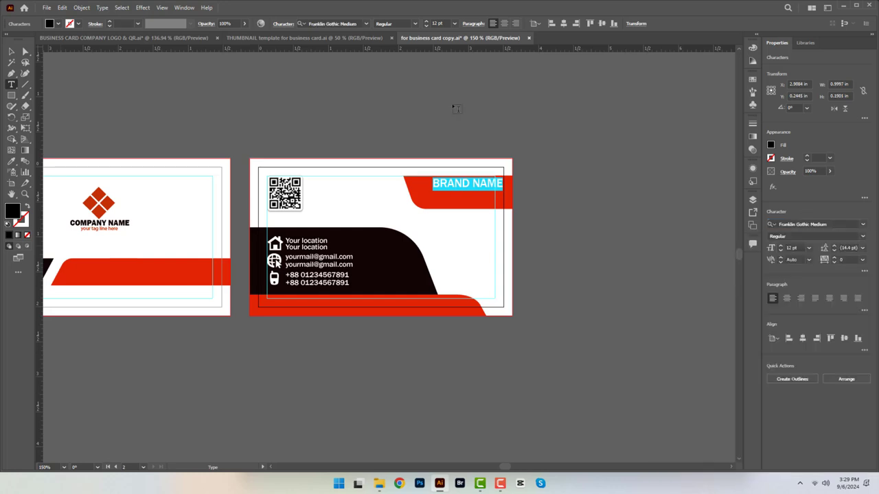
{"action": "key", "text": "Escape"}
- Add the line TAGLINE HERE beneath BRAND NAME
{"action": "left_click", "coordinate": [435, 198]}
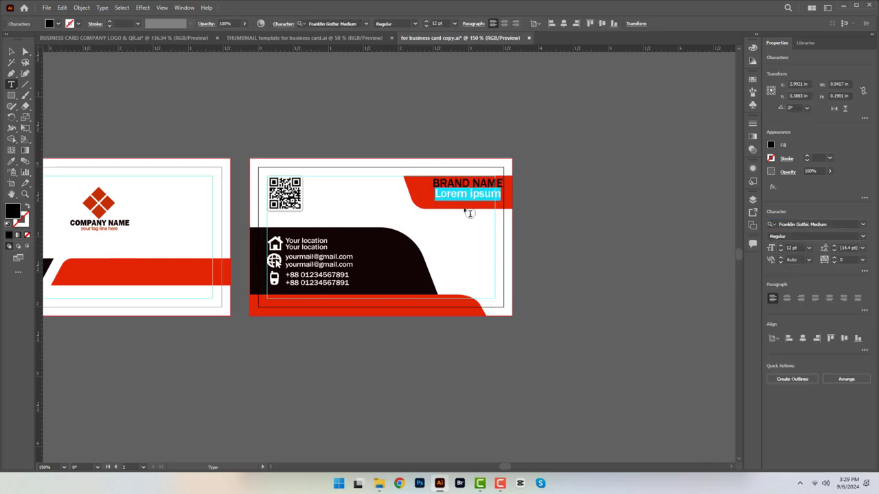
{"action": "type", "text": "TAG"}
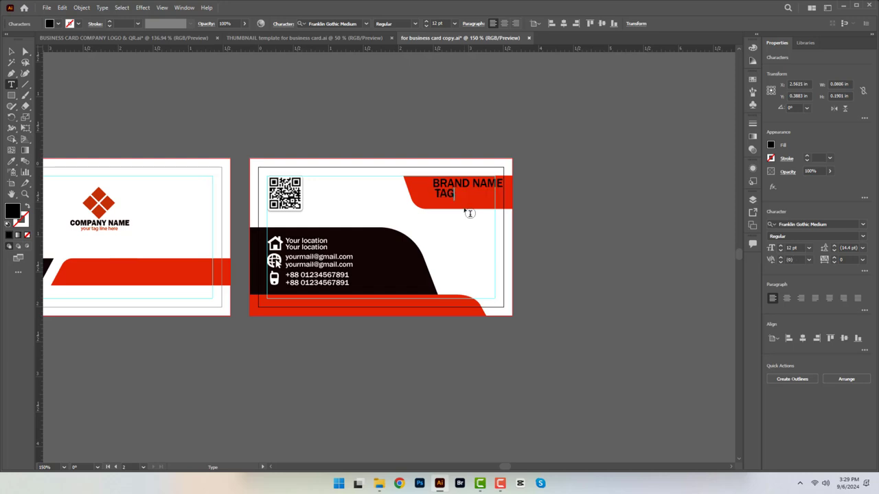
{"action": "type", "text": "LINE HERE"}
{"action": "left_click_drag", "start_coordinate": [508, 194], "coordinate": [432, 197]}
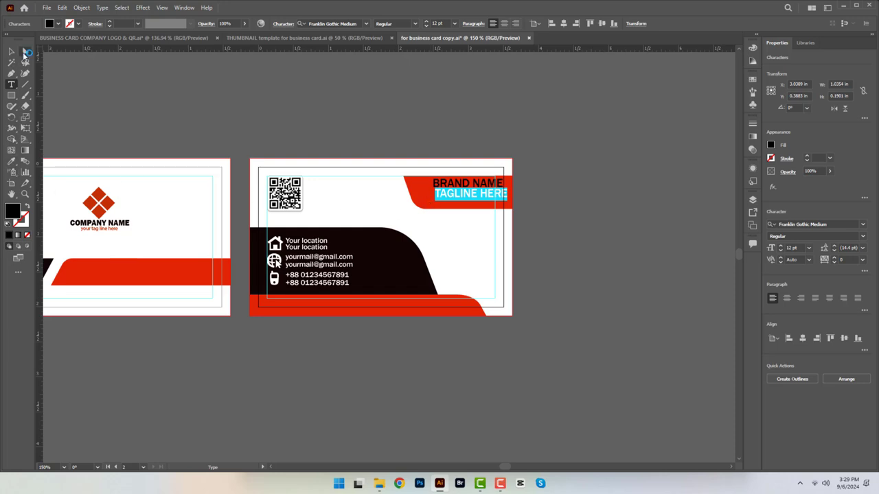
{"action": "left_click", "coordinate": [11, 51]}
{"action": "left_click", "coordinate": [288, 125]}
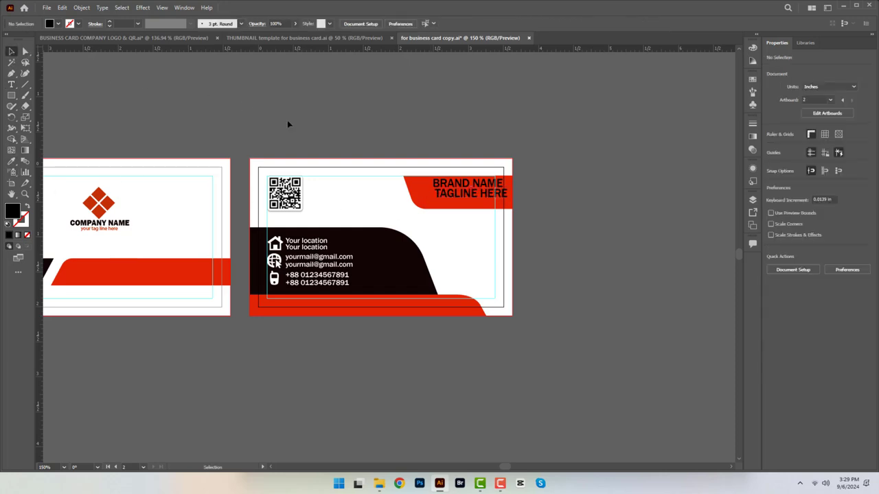
- Shrink the tagline to about 7.66 pt and right-align it under BRAND NAME
{"action": "left_click", "coordinate": [499, 193]}
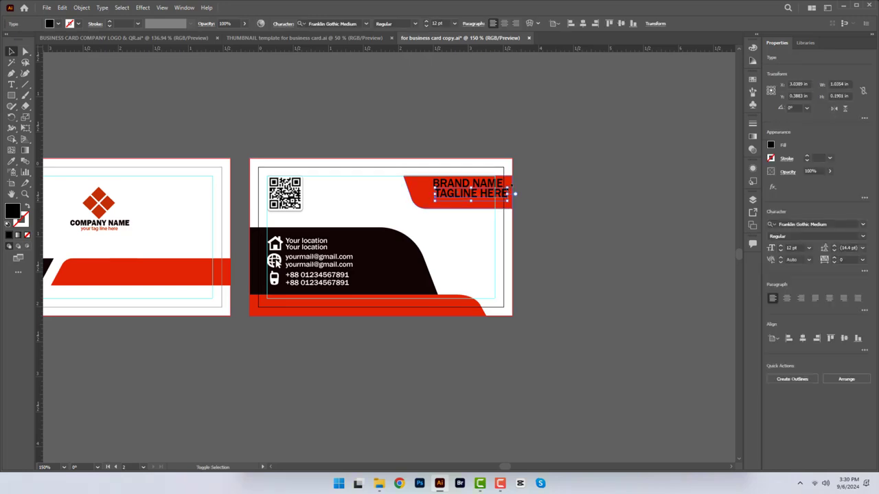
{"action": "left_click_drag", "start_coordinate": [508, 201], "coordinate": [498, 203]}
{"action": "scroll", "coordinate": [500, 204], "scroll_direction": "up", "scroll_amount": 3}
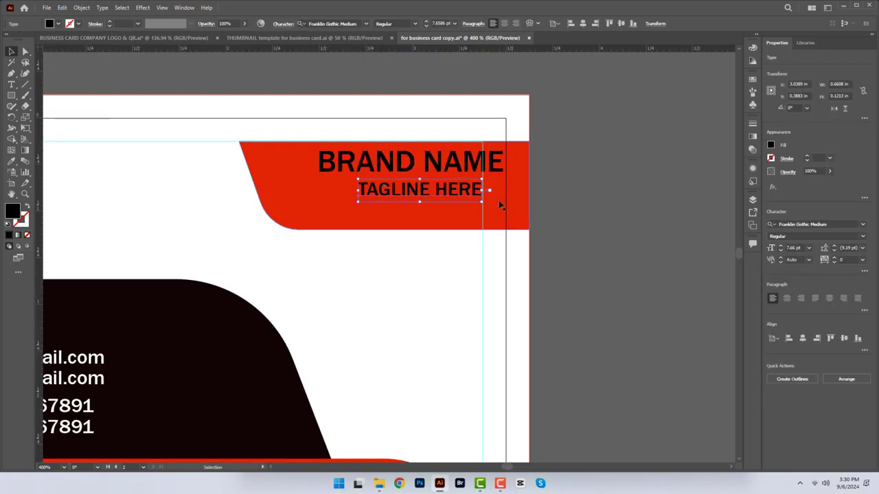
{"action": "key", "text": "ctrl+shift+a"}
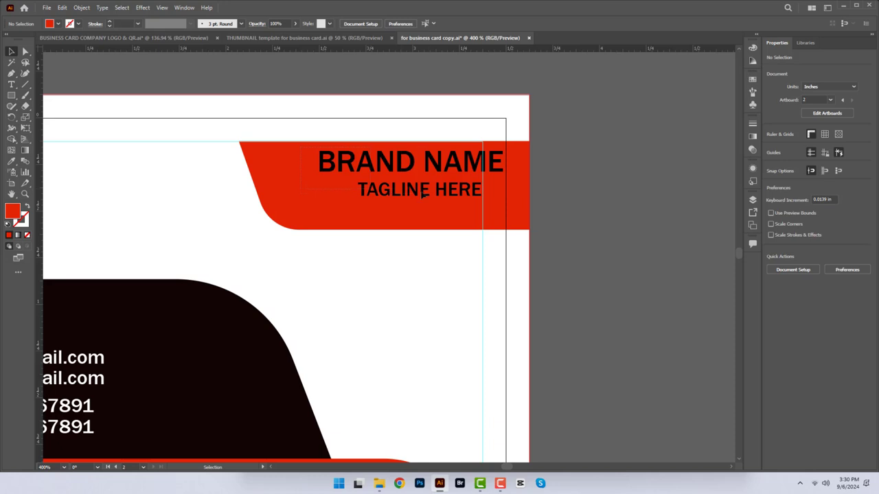
{"action": "left_click", "coordinate": [423, 193]}
{"action": "left_click", "coordinate": [577, 24]}
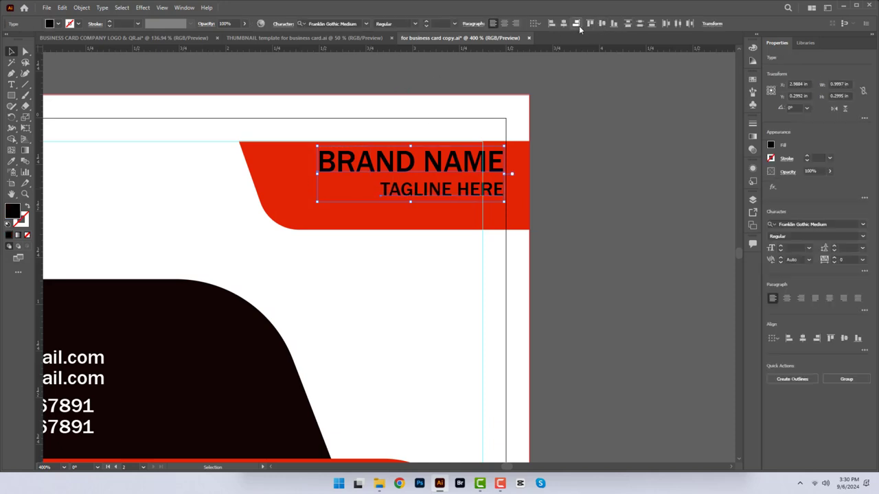
{"action": "left_click", "coordinate": [575, 202]}
{"action": "left_click", "coordinate": [430, 194]}
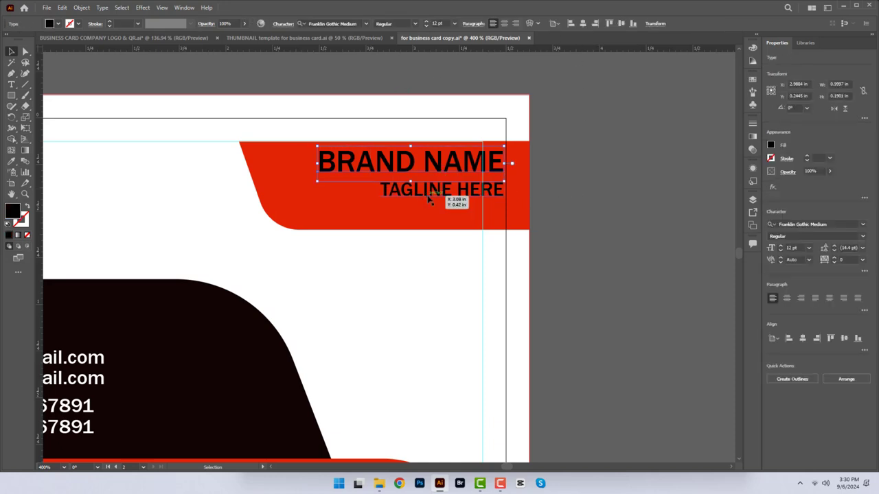
{"action": "key", "text": "Down"}
{"action": "key", "text": "Down"}
{"action": "key", "text": "Down"}
{"action": "key", "text": "Down"}
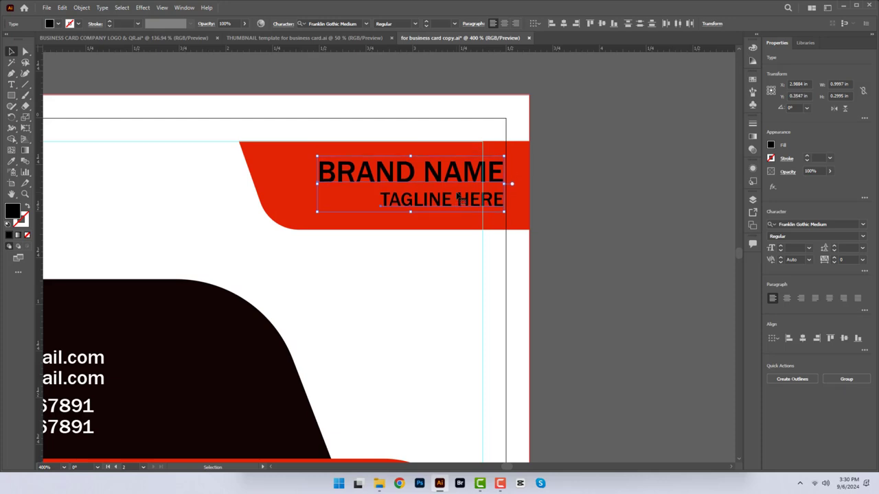
{"action": "key", "text": "ctrl+shift+a"}
{"action": "scroll", "coordinate": [506, 199], "scroll_direction": "down", "scroll_amount": 2}
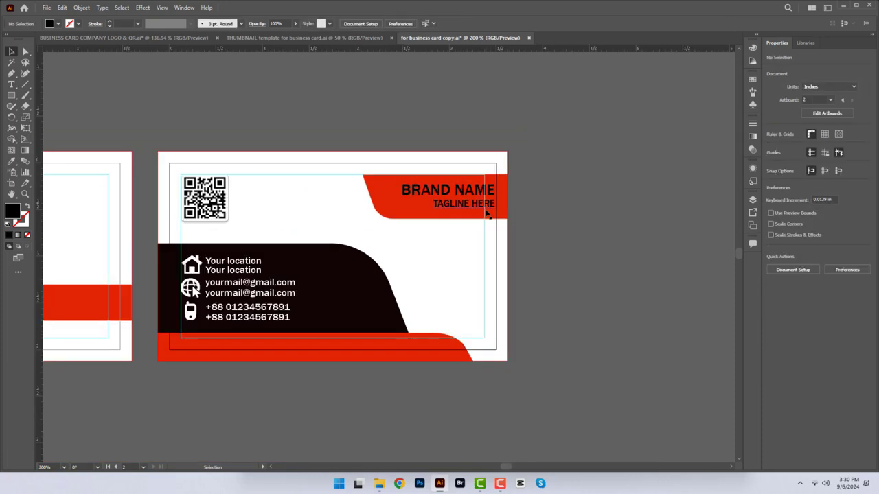
- Make BRAND NAME white using the contact text's colour
{"action": "left_click", "coordinate": [445, 196]}
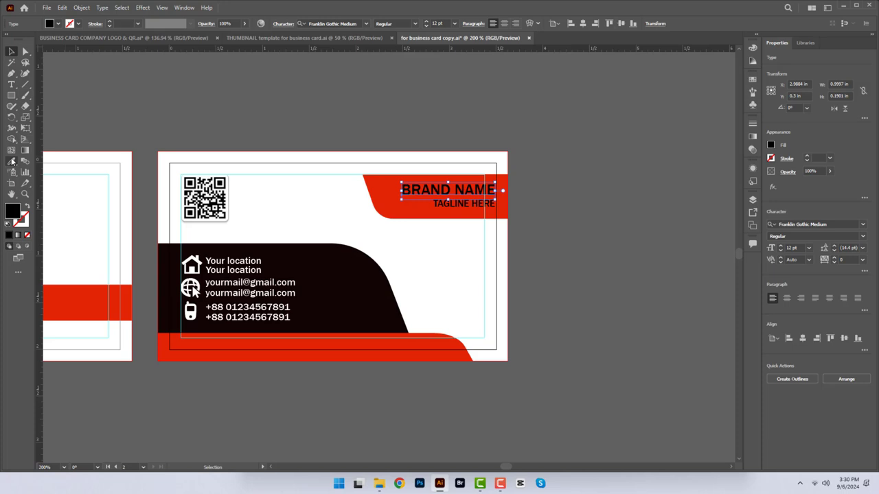
{"action": "key", "text": "i"}
{"action": "left_click", "coordinate": [288, 218]}
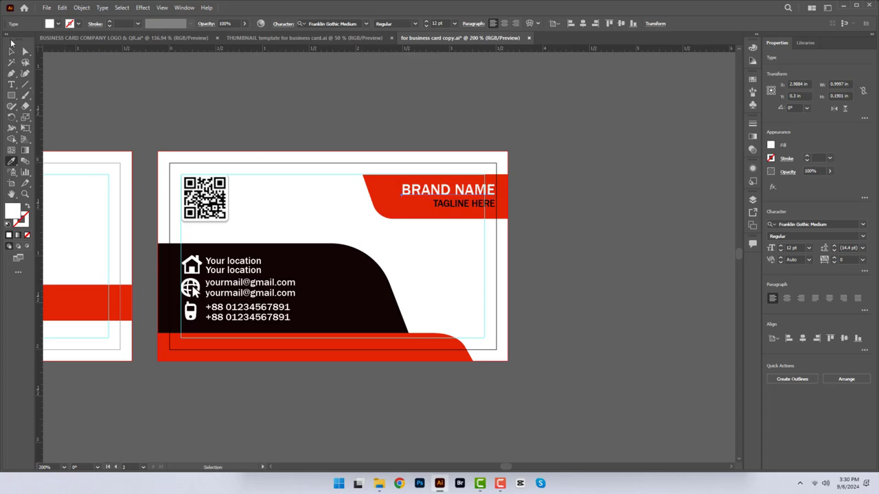
{"action": "left_click", "coordinate": [10, 52]}
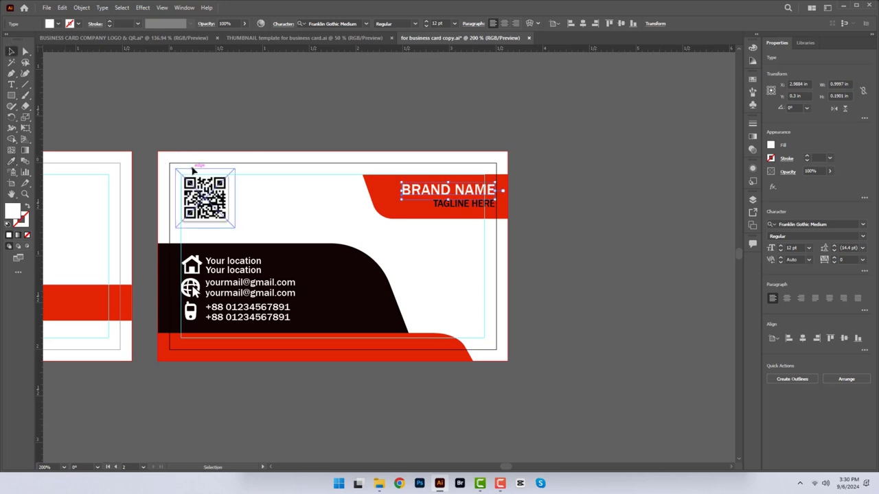
- Nudge the back card's phone-number text slightly with the arrow keys, then hide the guides
{"action": "left_click_drag", "start_coordinate": [208, 221], "coordinate": [380, 241]}
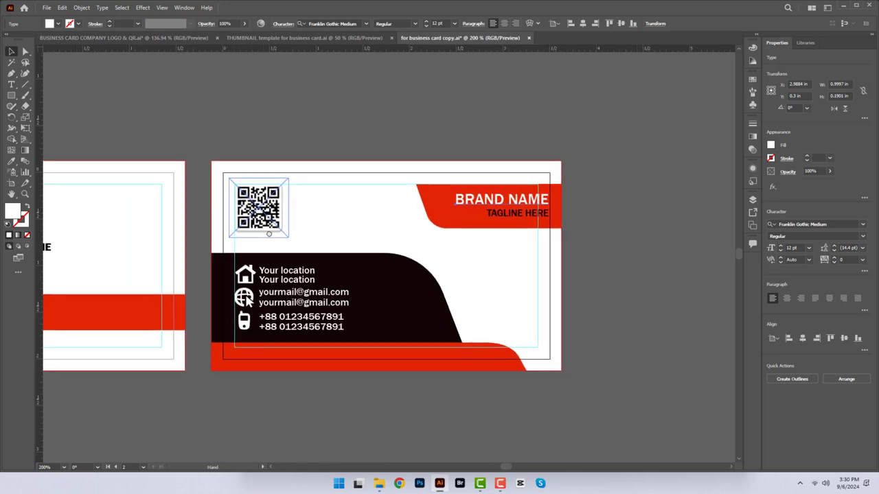
{"action": "mouse_move", "coordinate": [365, 309]}
{"action": "left_mouse_down"}
{"action": "mouse_move", "coordinate": [377, 269]}
{"action": "mouse_move", "coordinate": [407, 267]}
{"action": "left_mouse_up"}
{"action": "key", "text": "ctrl+minus"}
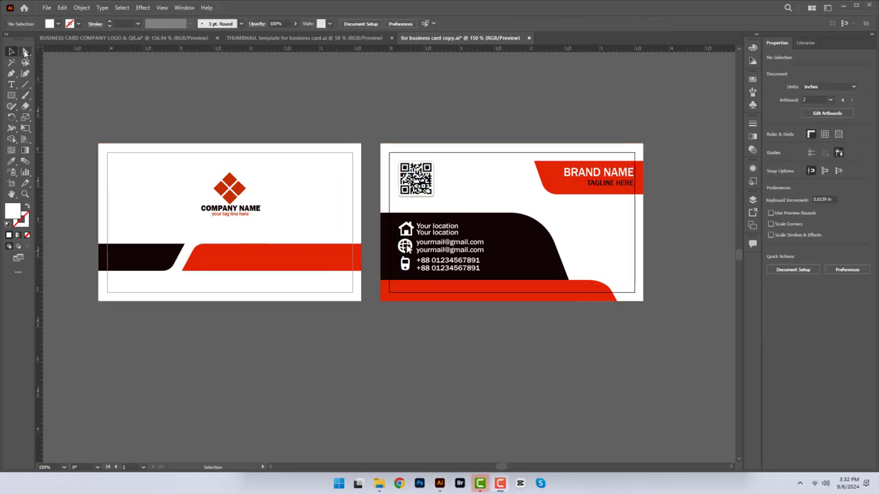
{"action": "left_click", "coordinate": [26, 51]}
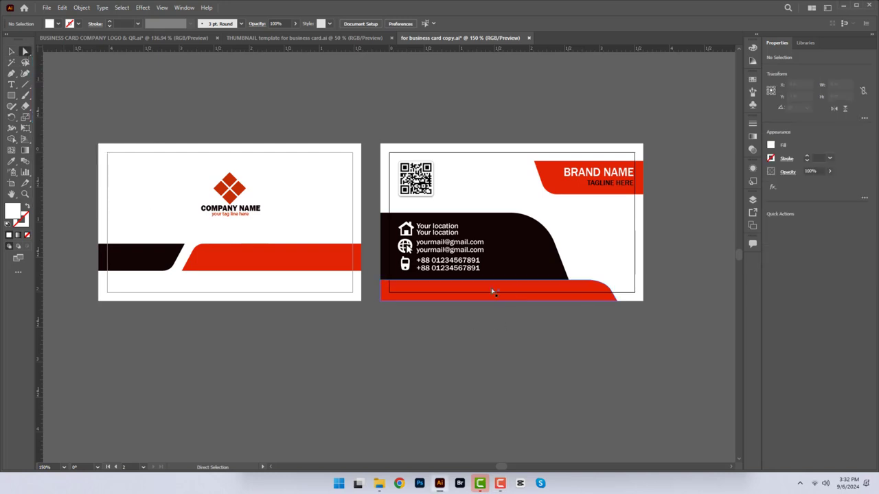
{"action": "left_click", "coordinate": [433, 264]}
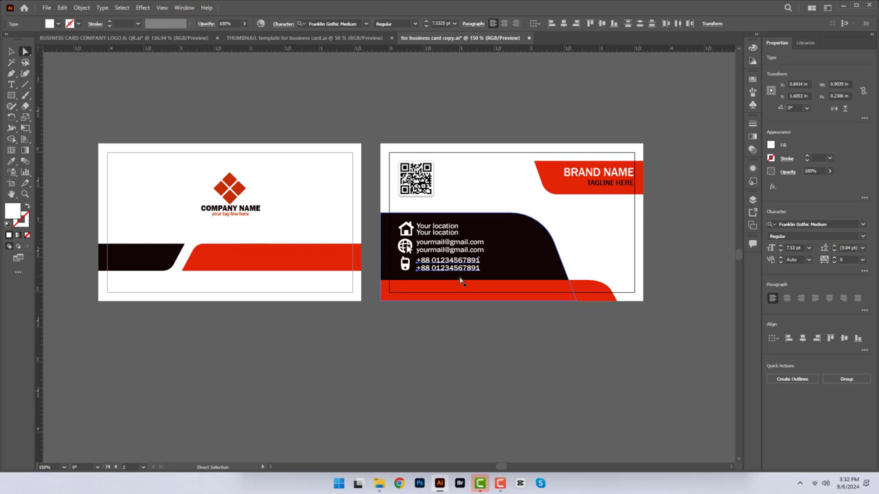
{"action": "key", "text": "Left"}
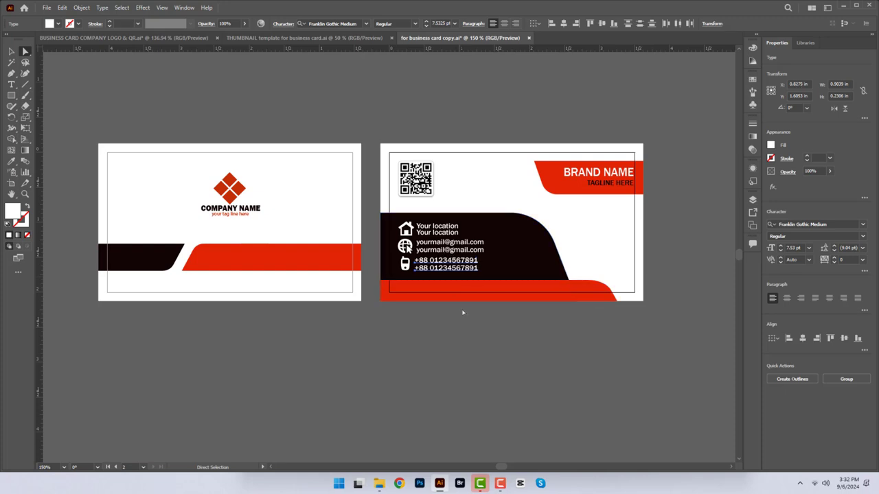
{"action": "key", "text": "Right"}
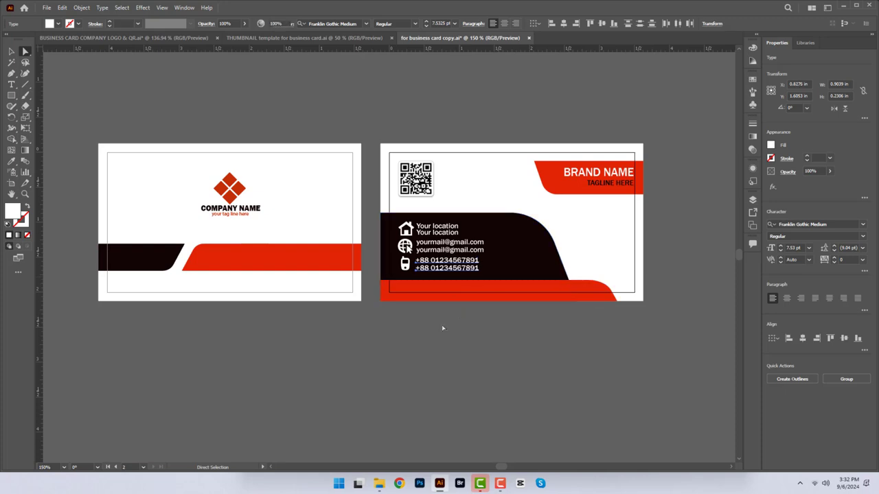
{"action": "left_click", "coordinate": [443, 323]}
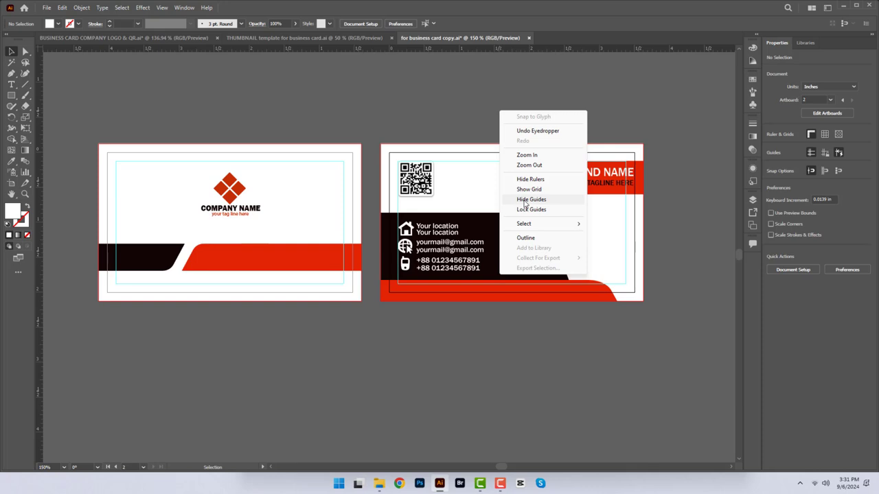
{"action": "left_click", "coordinate": [531, 199]}
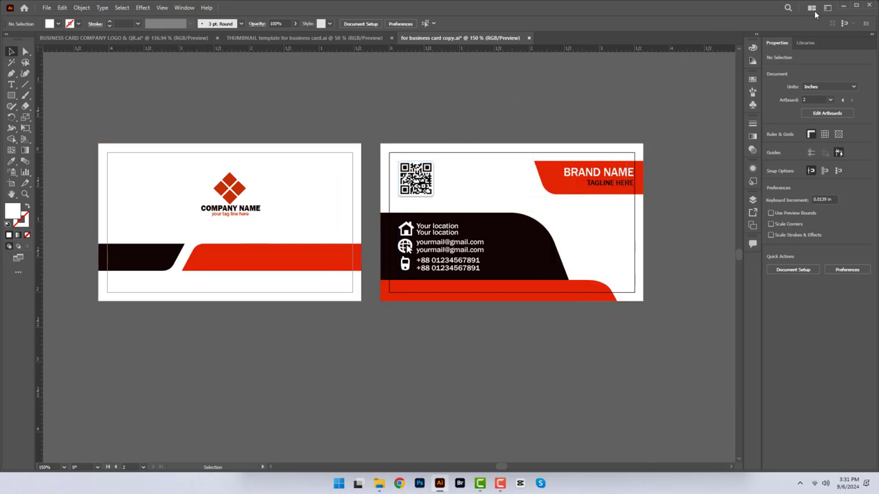